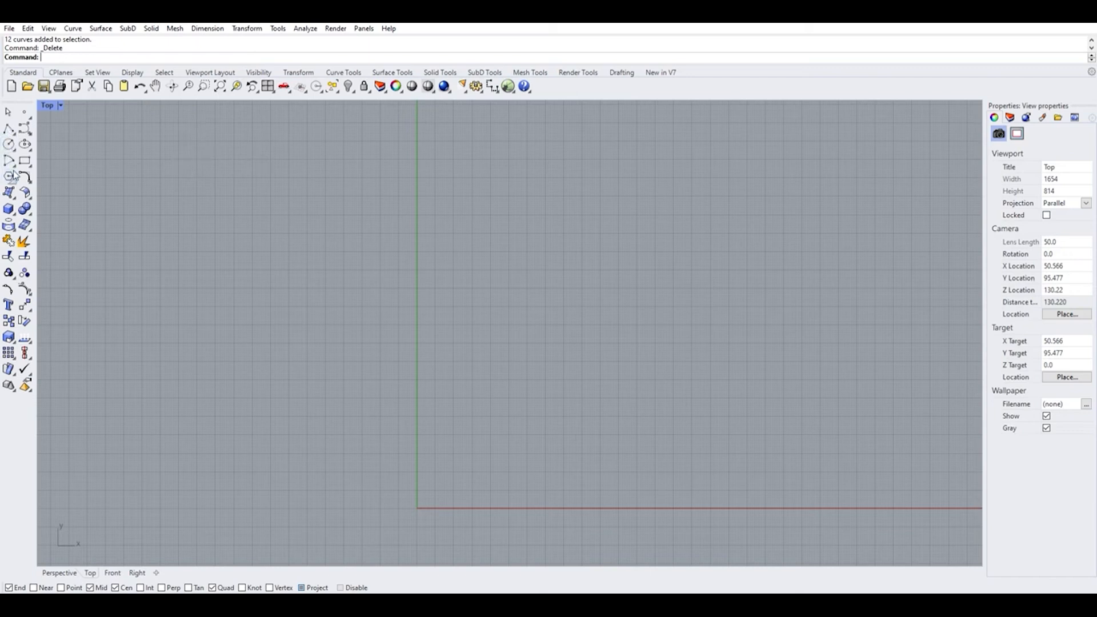
- Draw a six-sided inscribed polygon centred at the origin with radius 25 and a corner on the positive Y axis
{"action": "left_click", "coordinate": [9, 177]}
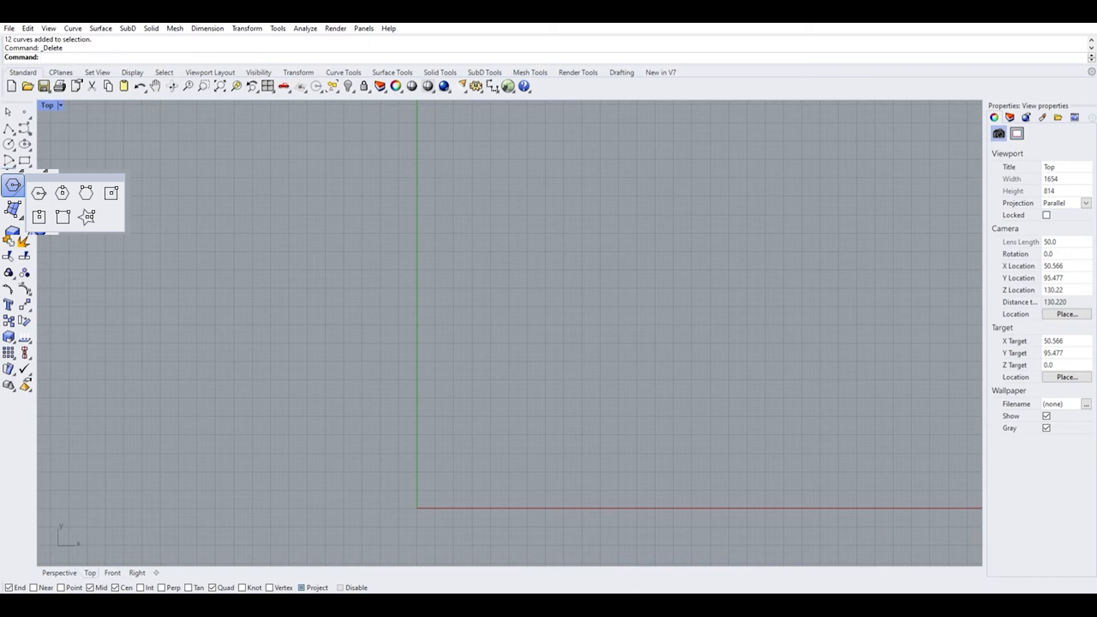
{"action": "left_click", "coordinate": [10, 178]}
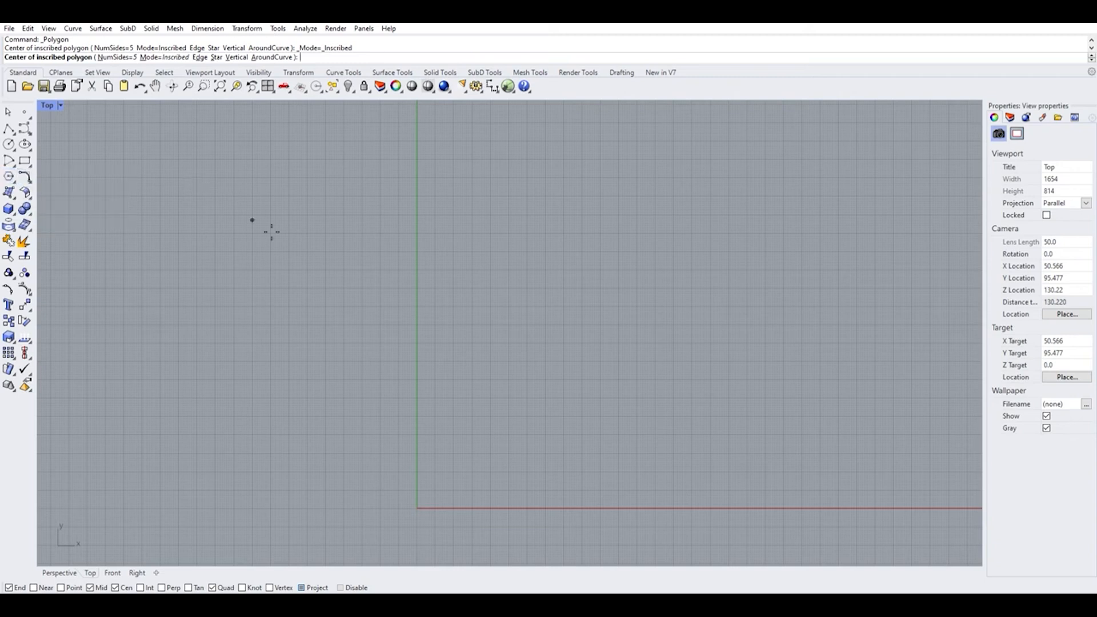
{"action": "left_click", "coordinate": [127, 51]}
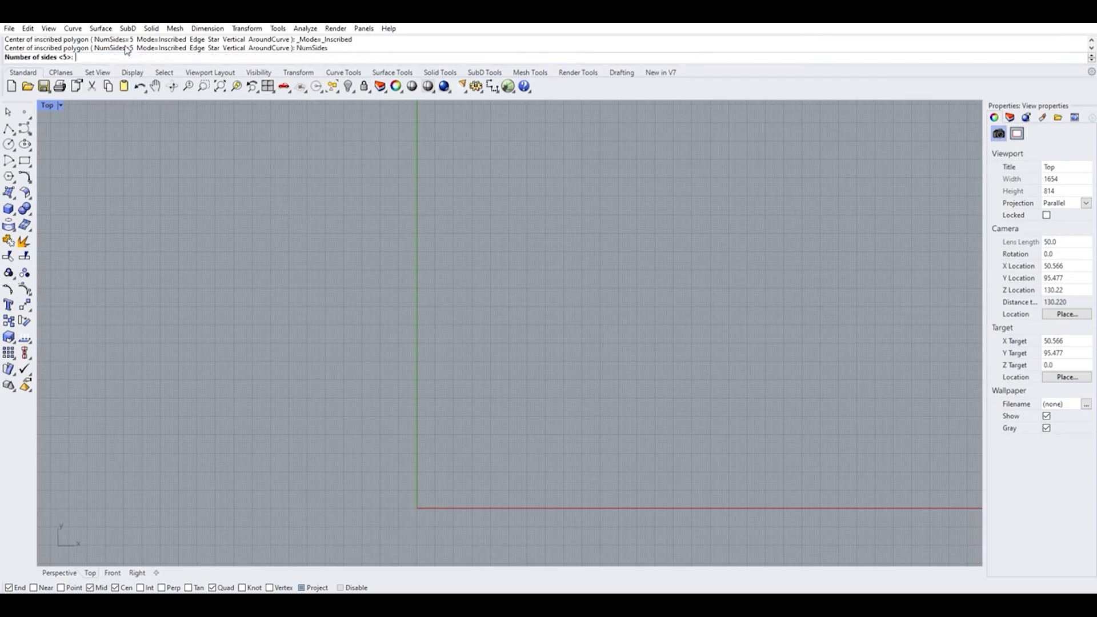
{"action": "type", "text": "6"}
{"action": "key", "text": "Return"}
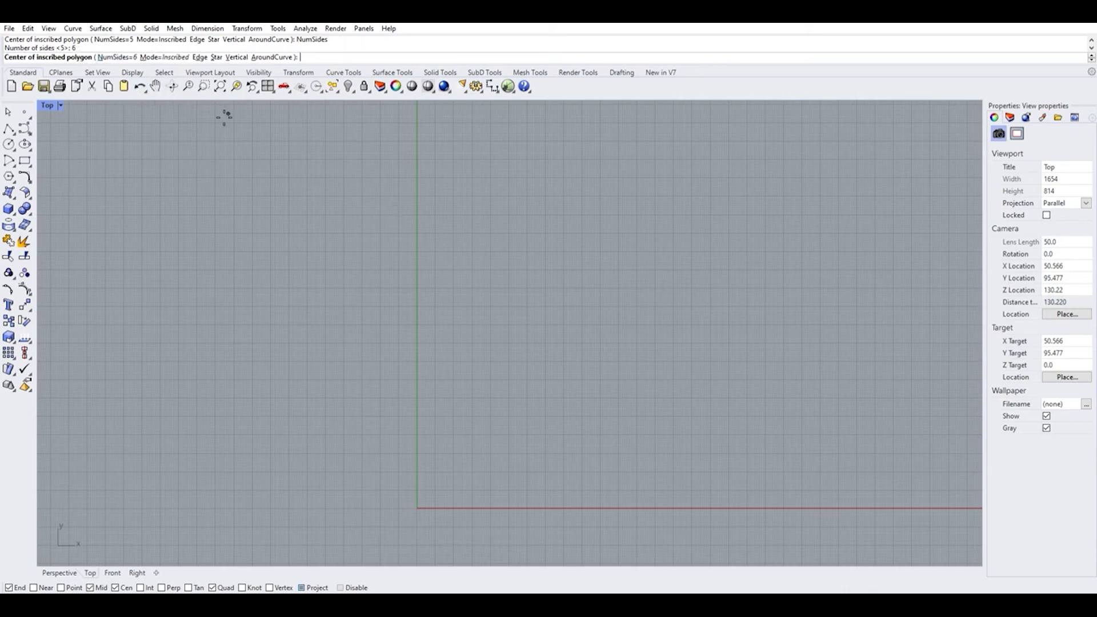
{"action": "scroll", "coordinate": [408, 504], "scroll_direction": "up", "scroll_amount": 2}
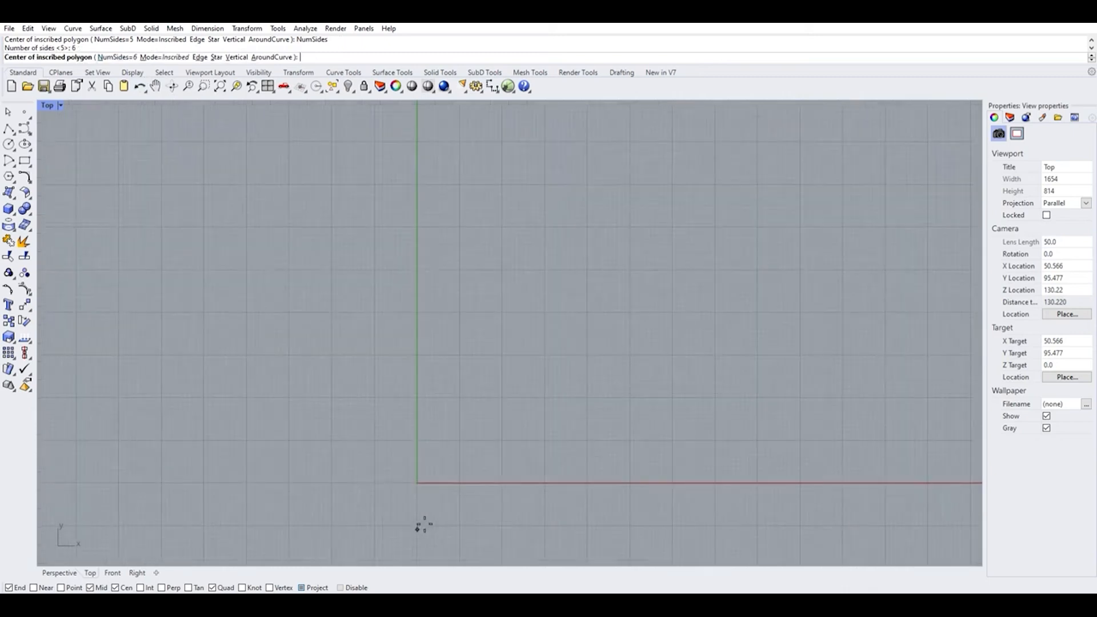
{"action": "left_click", "coordinate": [418, 482]}
{"action": "scroll", "coordinate": [426, 445], "scroll_direction": "down", "scroll_amount": 3}
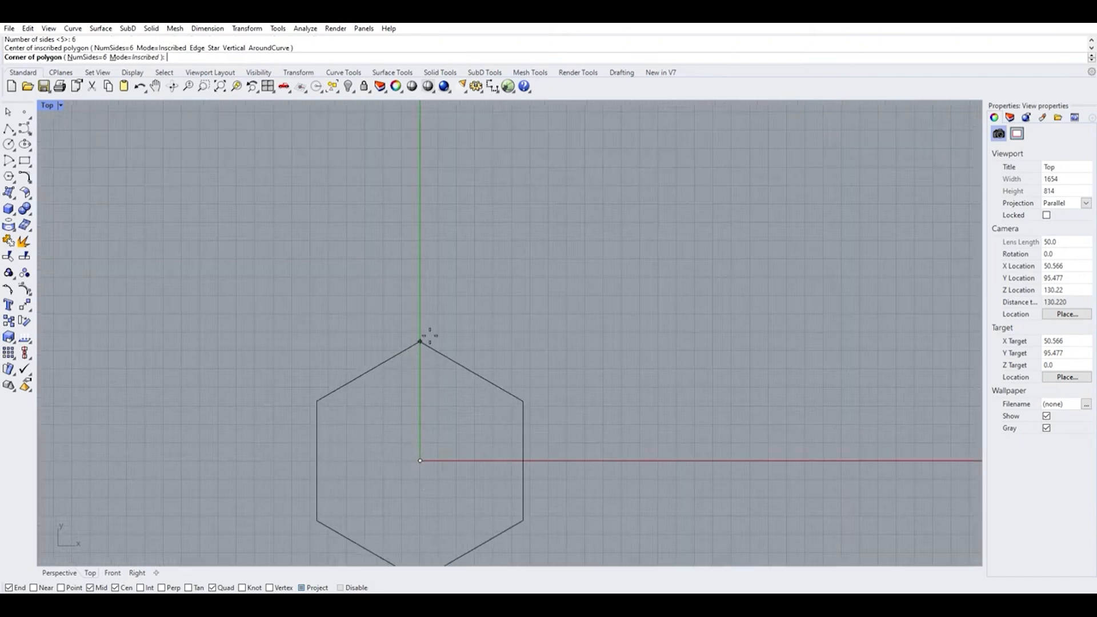
{"action": "scroll", "coordinate": [436, 337], "scroll_direction": "down", "scroll_amount": 4}
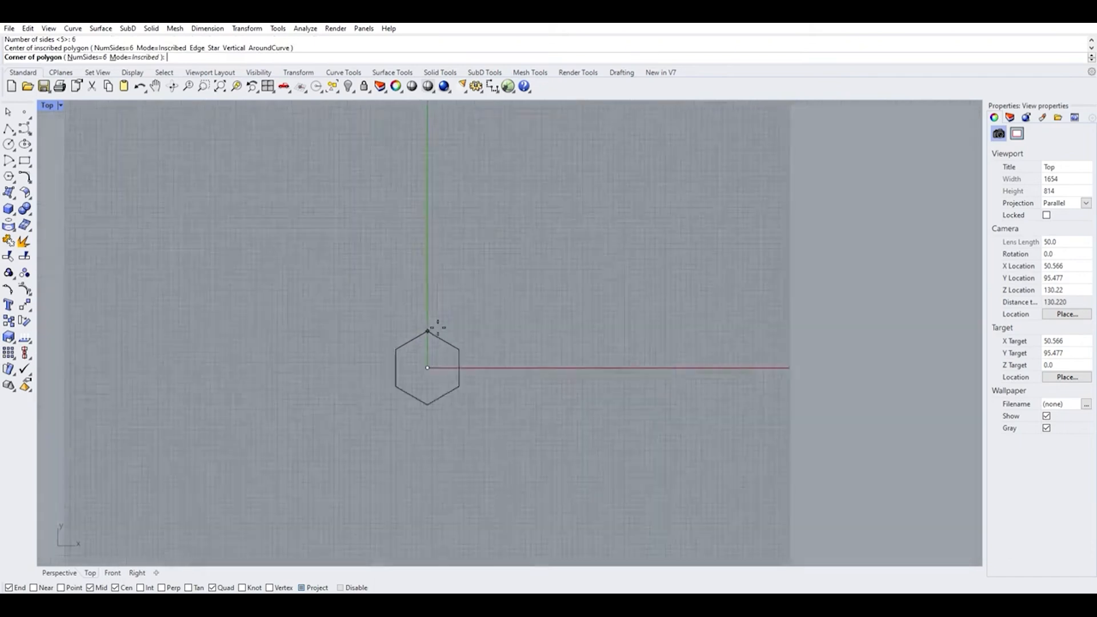
{"action": "scroll", "coordinate": [437, 341], "scroll_direction": "up", "scroll_amount": 3}
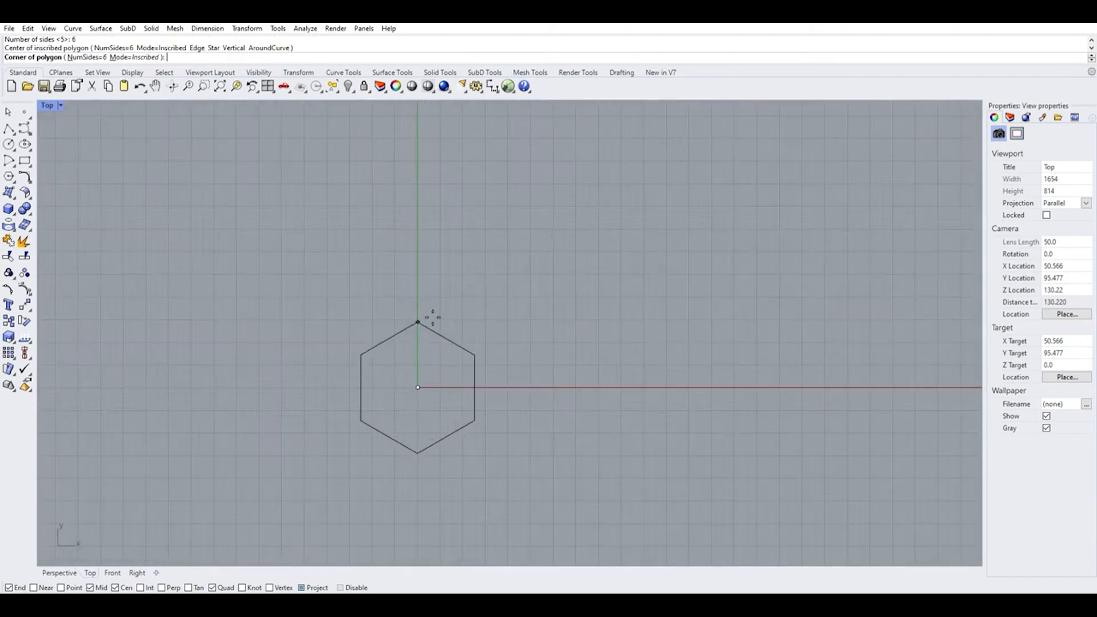
{"action": "type", "text": "25"}
{"action": "key", "text": "Return"}
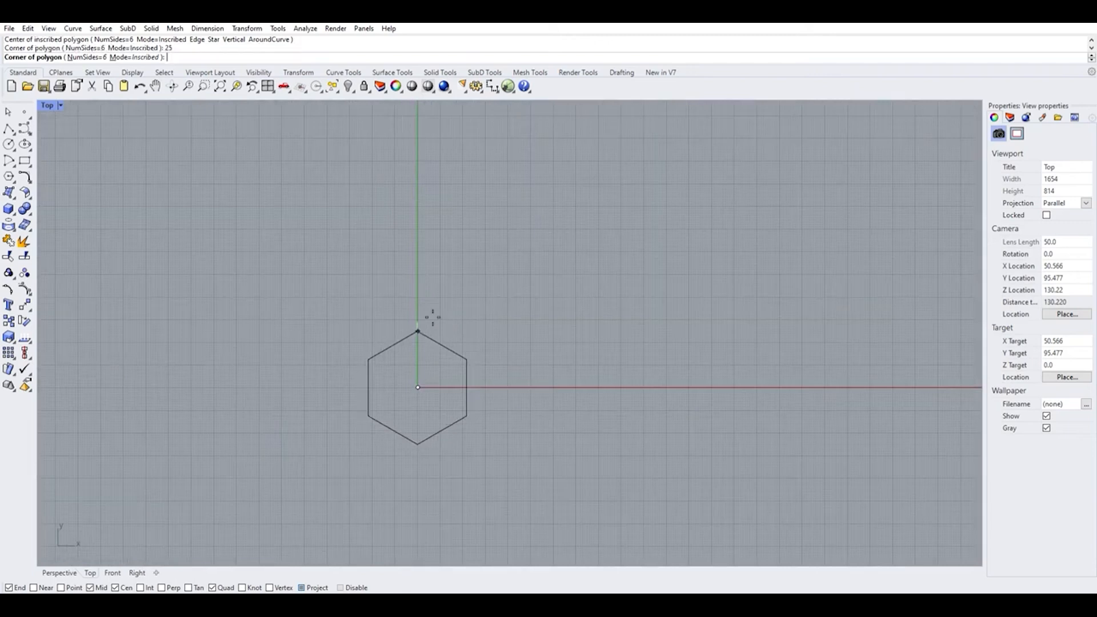
{"action": "left_click", "coordinate": [433, 318]}
{"action": "scroll", "coordinate": [402, 348], "scroll_direction": "up", "scroll_amount": 4}
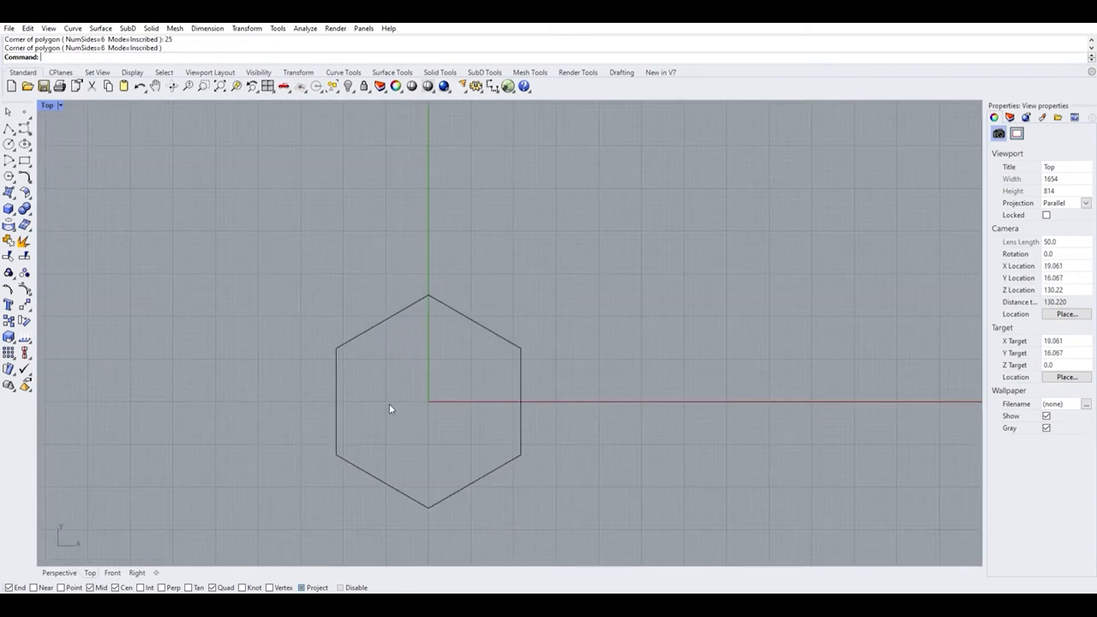
- Draw a five-sided inscribed polygon centred at the origin with radius 25 and a corner on the positive Y axis
{"action": "key", "text": "Return"}
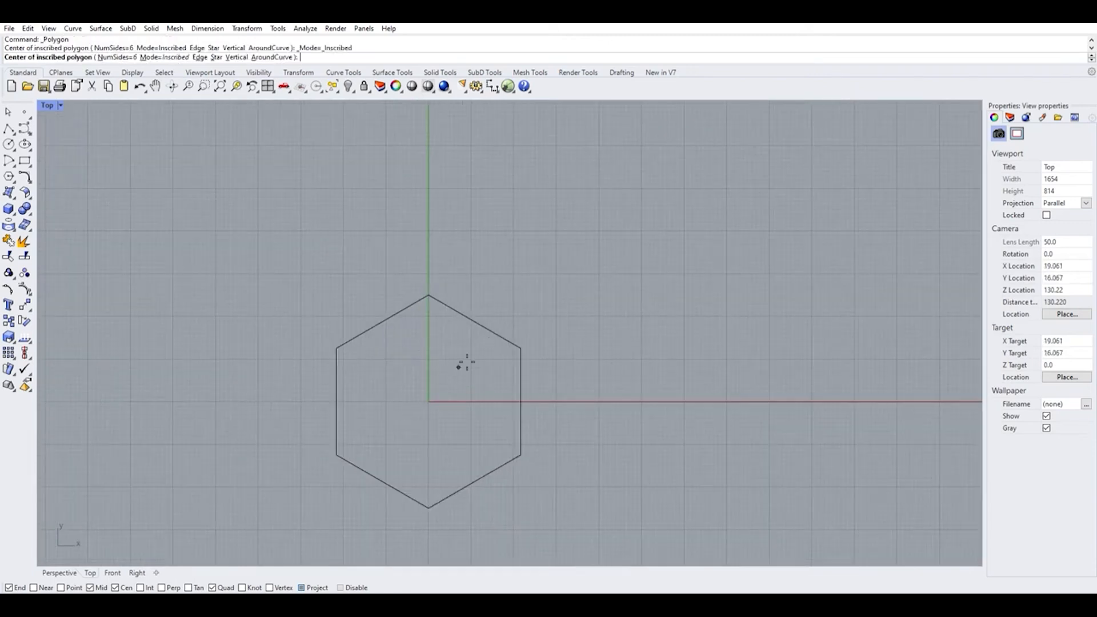
{"action": "left_click", "coordinate": [113, 57]}
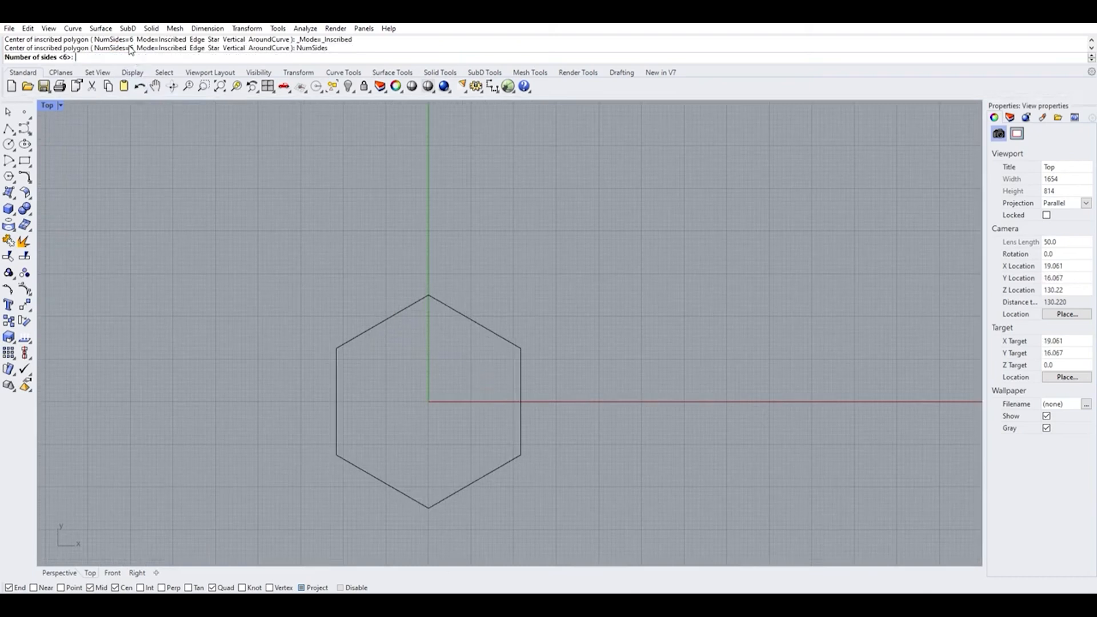
{"action": "type", "text": "5"}
{"action": "key", "text": "Return"}
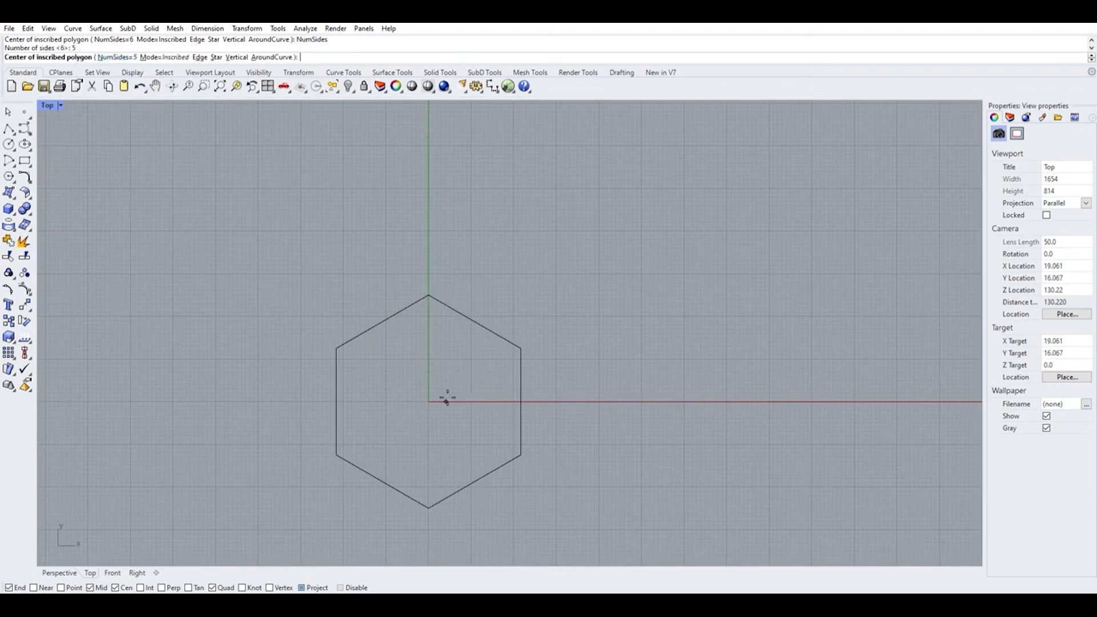
{"action": "left_click", "coordinate": [429, 401]}
{"action": "type", "text": "25"}
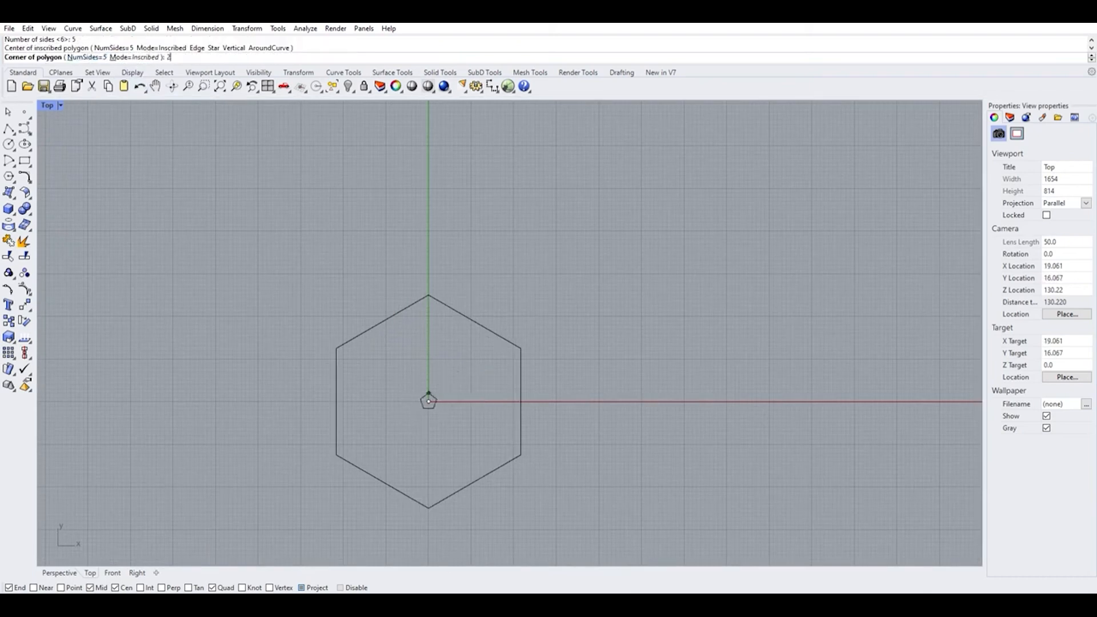
{"action": "key", "text": "Return"}
{"action": "left_click", "coordinate": [433, 371]}
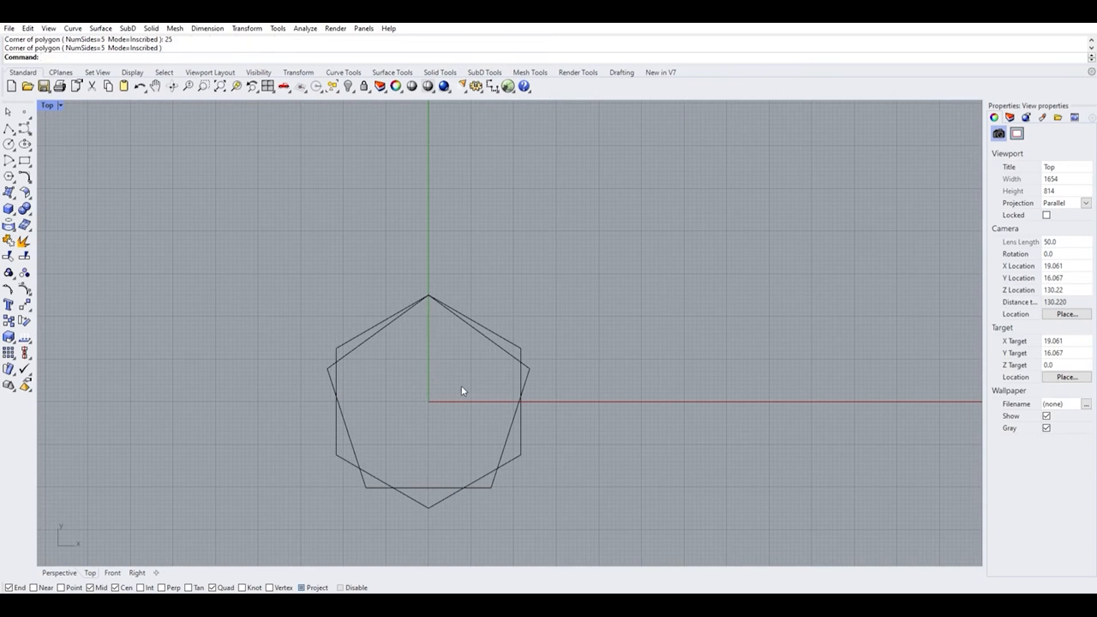
{"action": "left_click", "coordinate": [529, 361]}
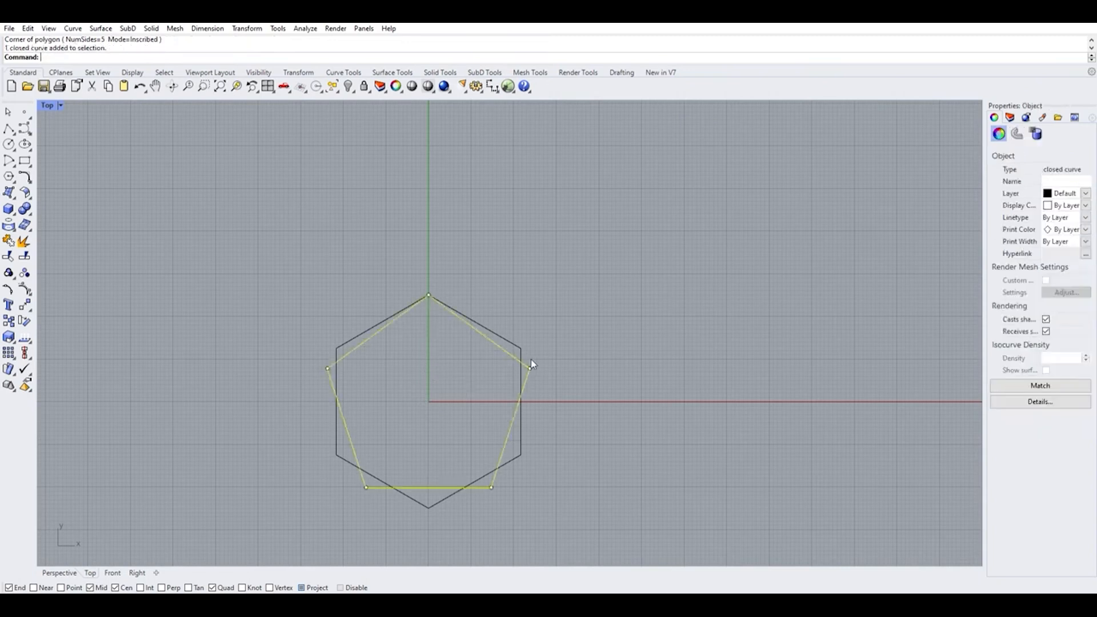
- Draw an eight-sided inscribed polygon centred at the origin with radius 25 and a corner on the positive Y axis
{"action": "right_click", "coordinate": [424, 369]}
{"action": "left_click", "coordinate": [132, 56]}
{"action": "type", "text": "8"}
{"action": "key", "text": "Return"}
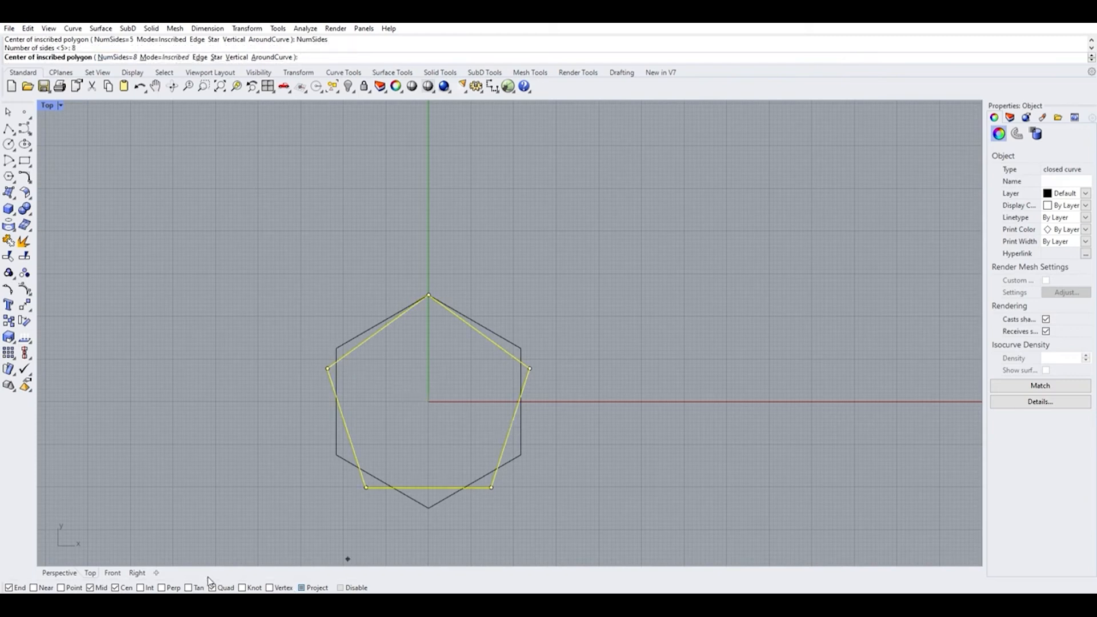
{"action": "left_click", "coordinate": [444, 485]}
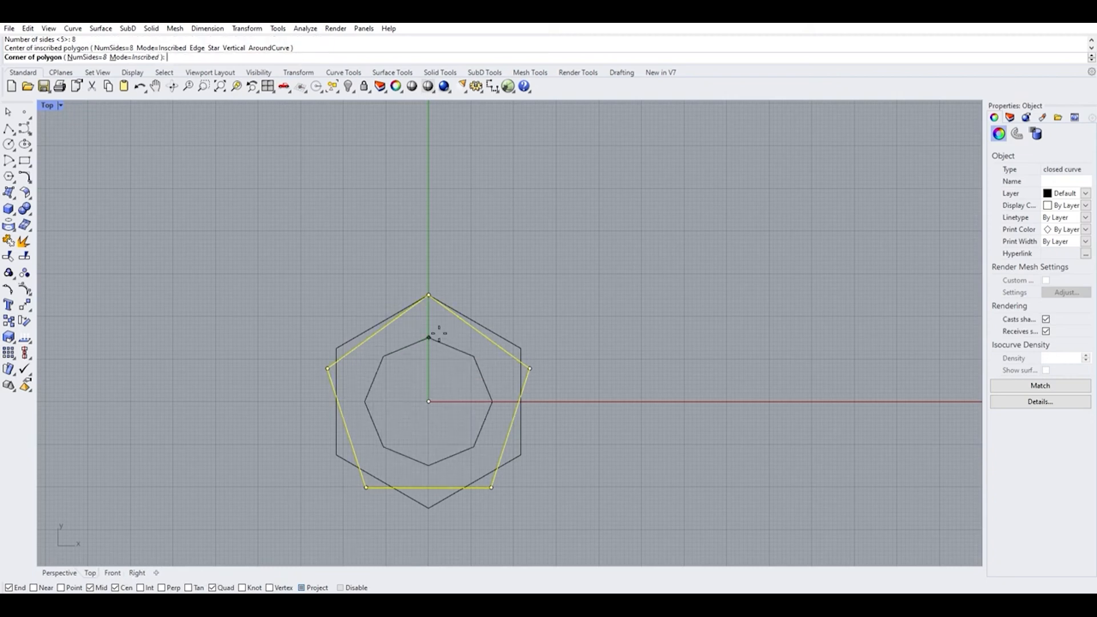
{"action": "type", "text": "25"}
{"action": "key", "text": "Return"}
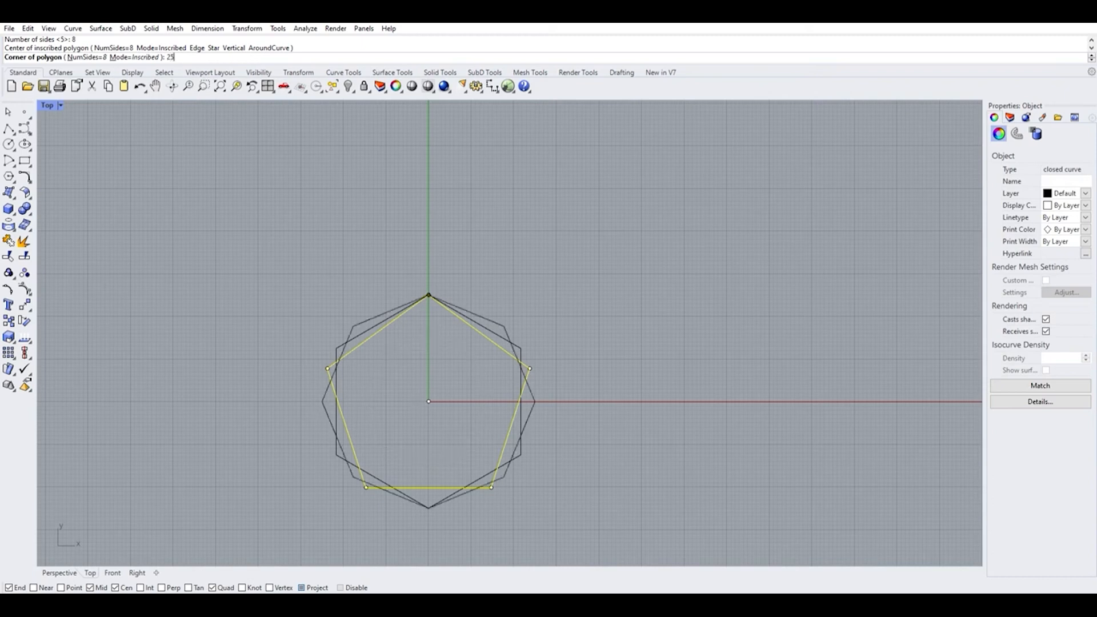
{"action": "left_click", "coordinate": [439, 333]}
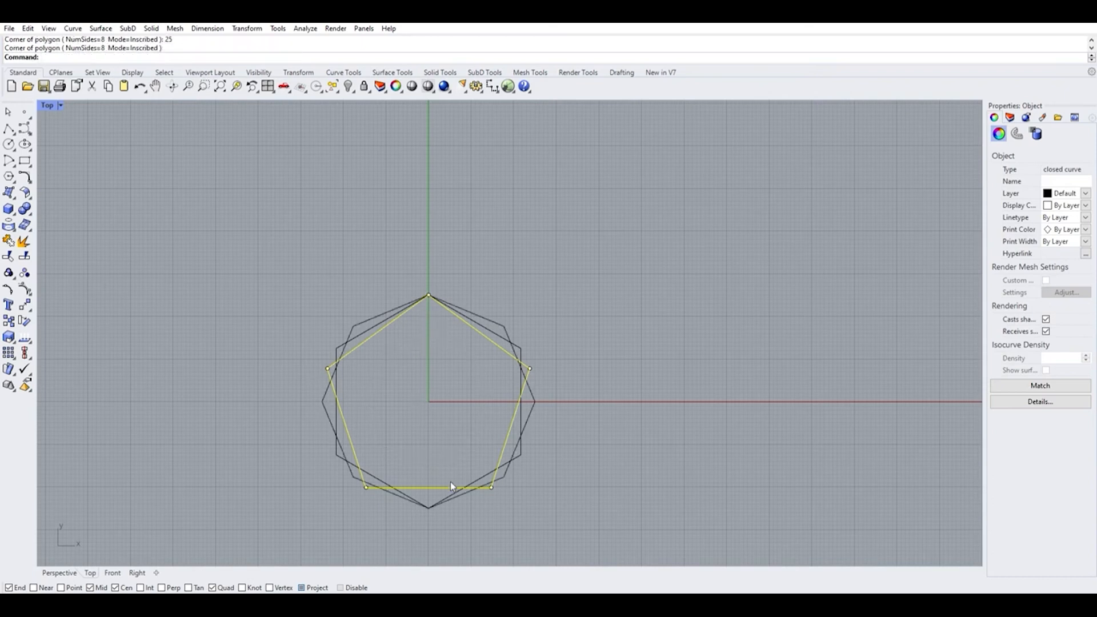
{"action": "left_click", "coordinate": [589, 308]}
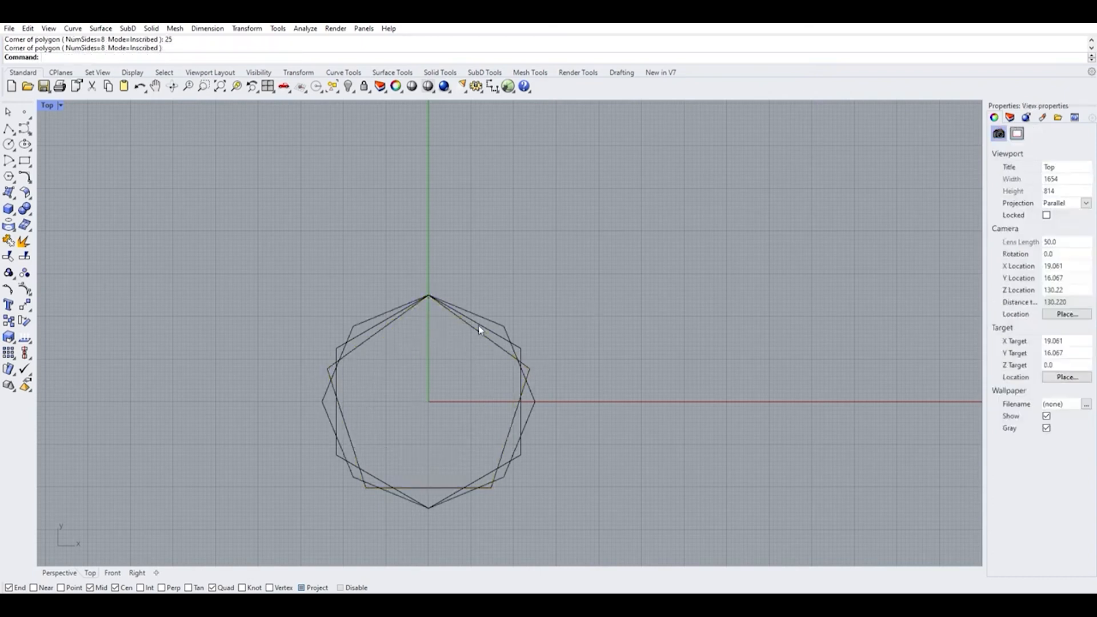
- Delete the three overlapping polygons around the origin
{"action": "scroll", "coordinate": [482, 248], "scroll_direction": "down", "scroll_amount": 3}
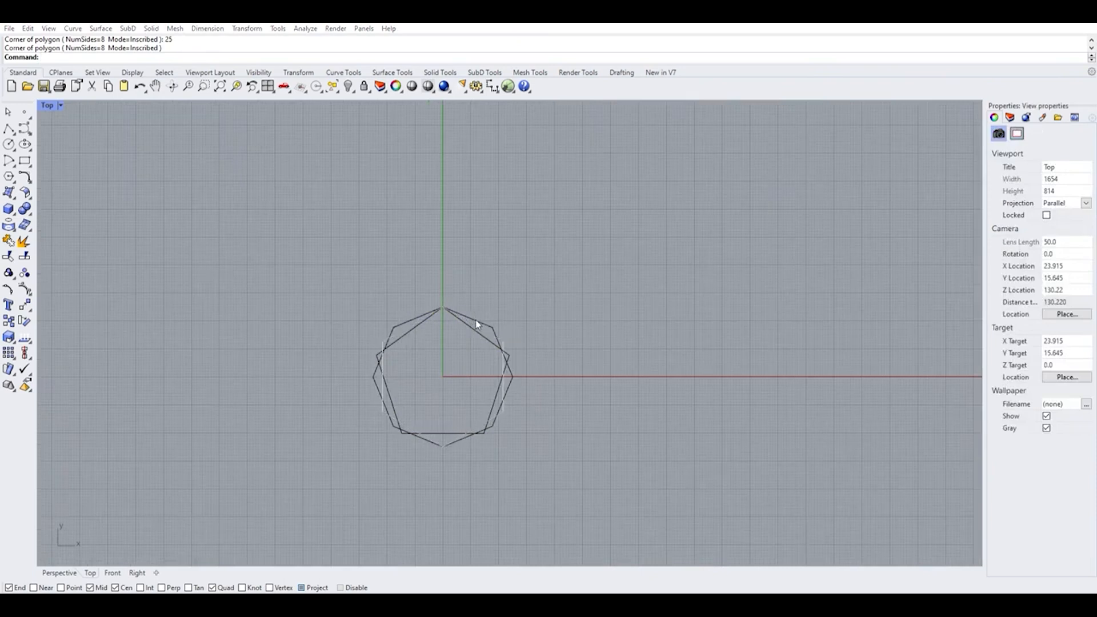
{"action": "left_click_drag", "start_coordinate": [500, 279], "coordinate": [356, 464]}
{"action": "key", "text": "Delete"}
- Begin a star polygon with 5 sides, centred at the origin, with a first radius of 30 and its corner on the positive Y axis
{"action": "left_click", "coordinate": [9, 177]}
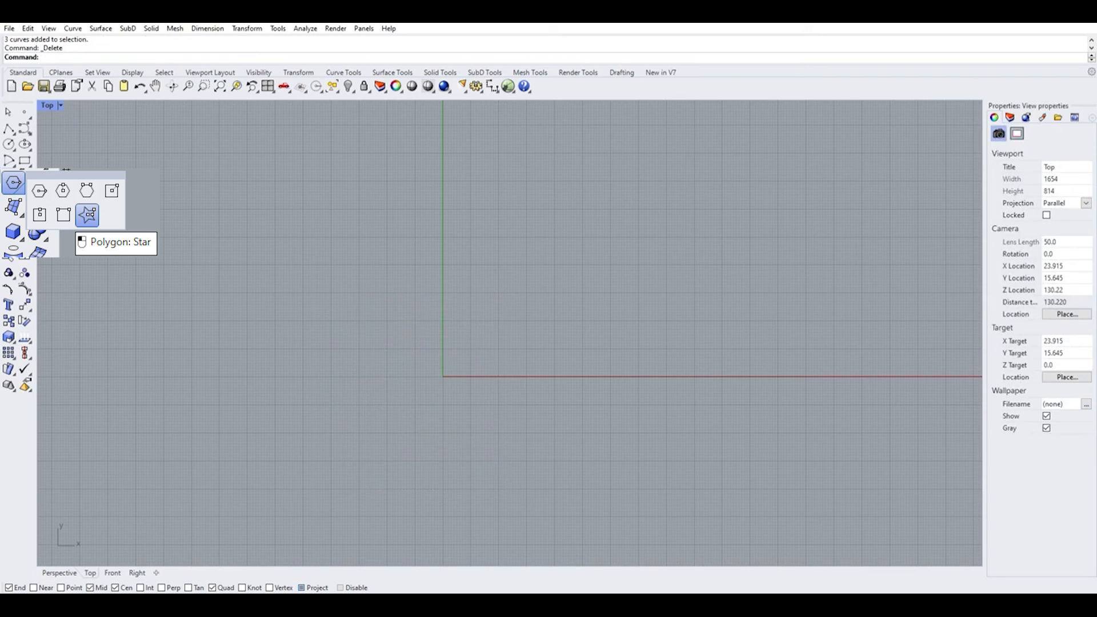
{"action": "left_click", "coordinate": [87, 216]}
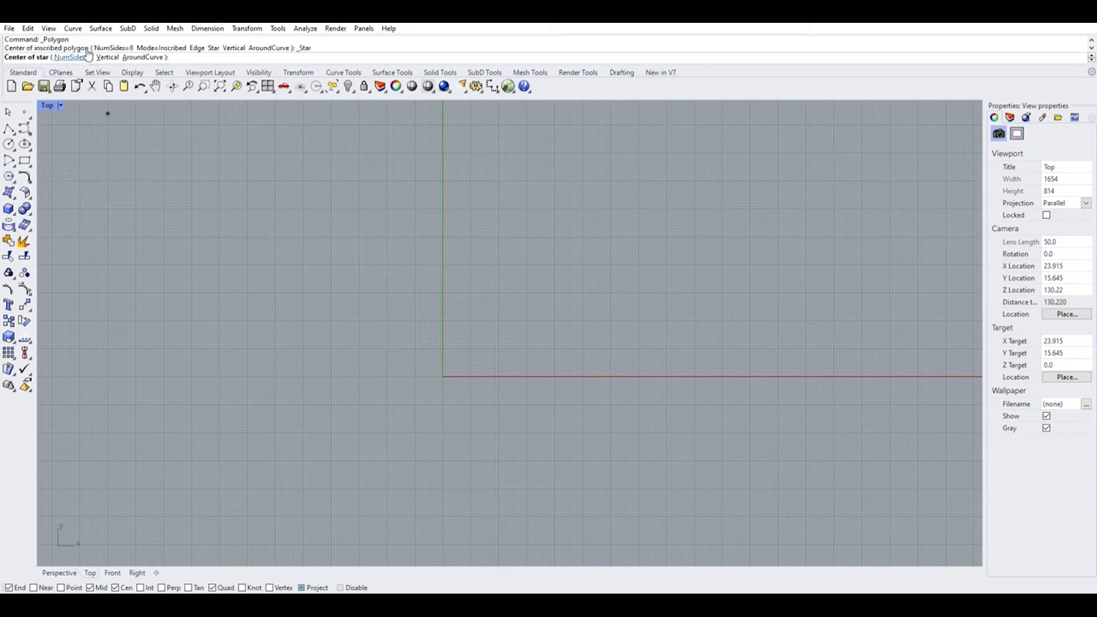
{"action": "left_click", "coordinate": [85, 56]}
{"action": "type", "text": "5"}
{"action": "key", "text": "Return"}
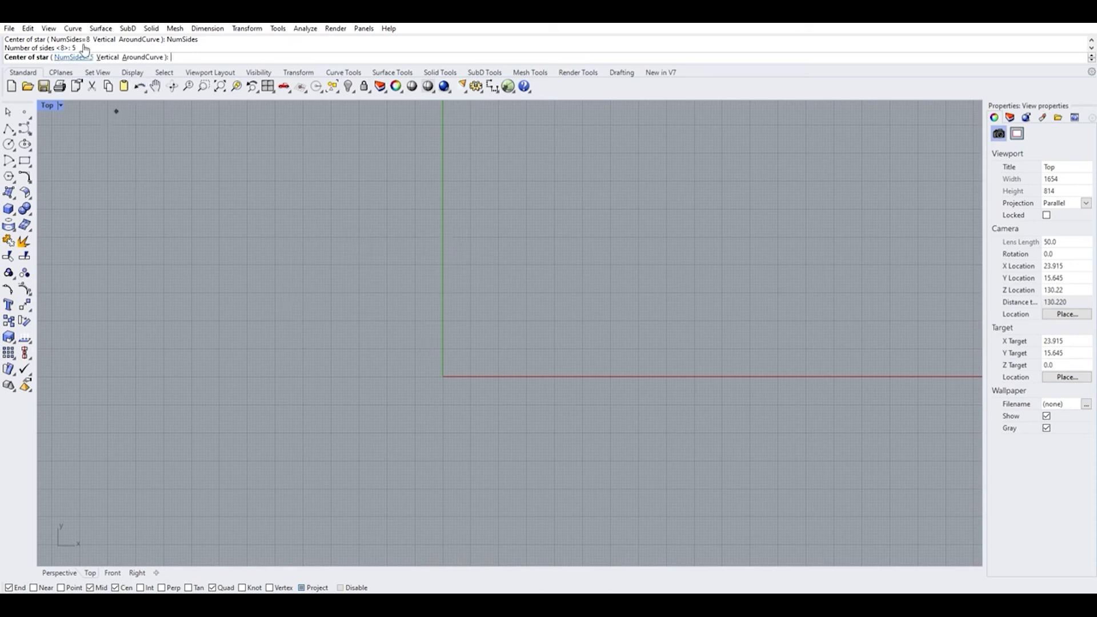
{"action": "left_click", "coordinate": [72, 57]}
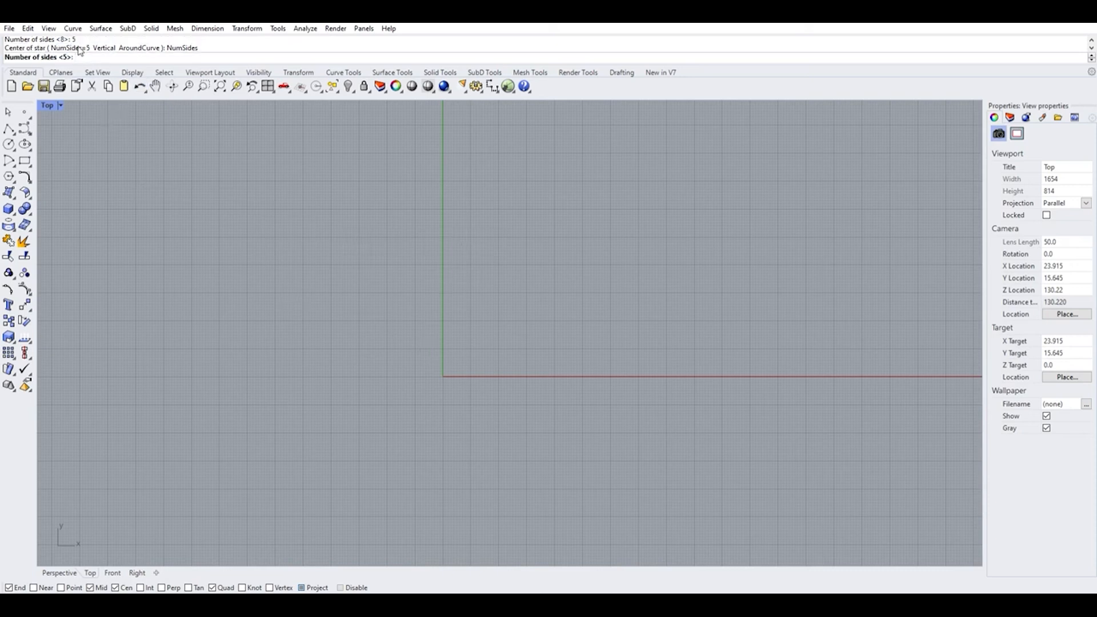
{"action": "type", "text": "5"}
{"action": "key", "text": "Return"}
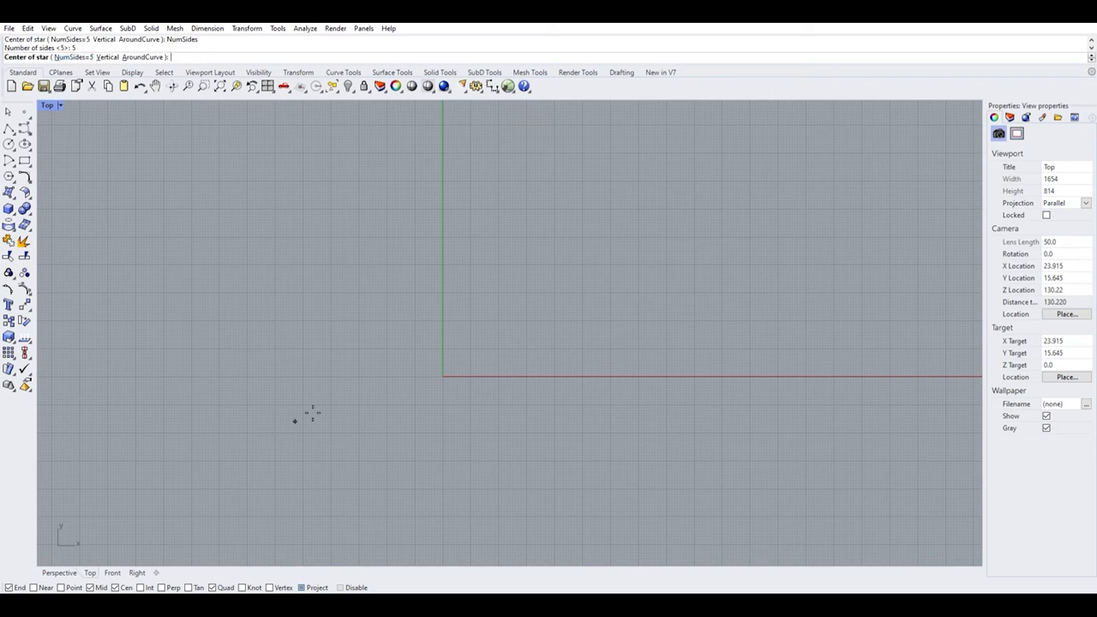
{"action": "left_click", "coordinate": [443, 376]}
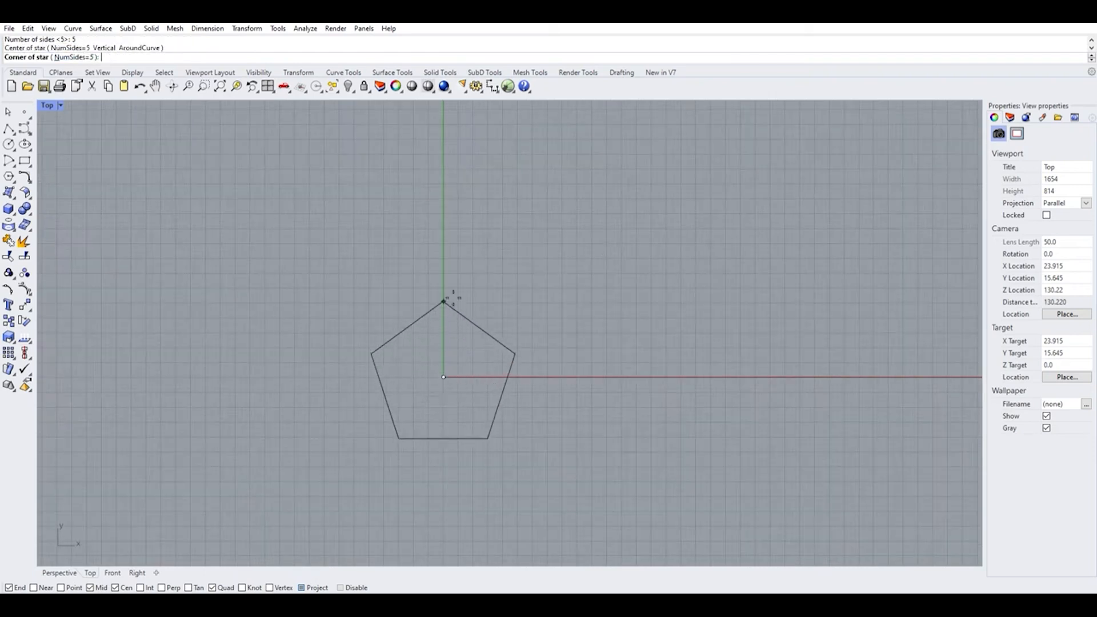
{"action": "type", "text": "30"}
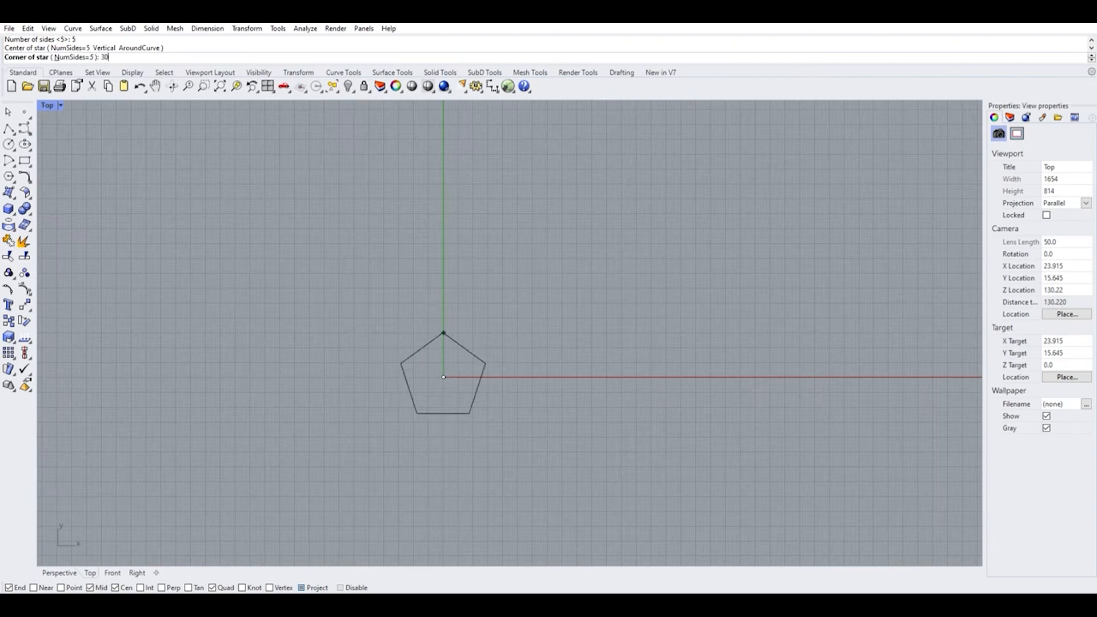
{"action": "key", "text": "Return"}
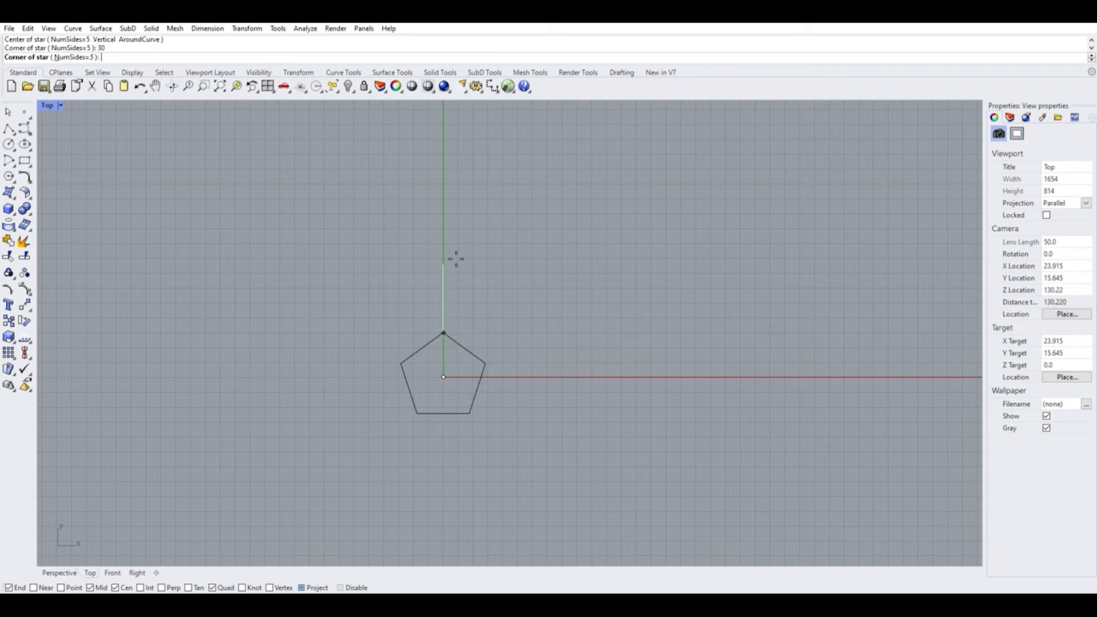
{"action": "left_click", "coordinate": [443, 207]}
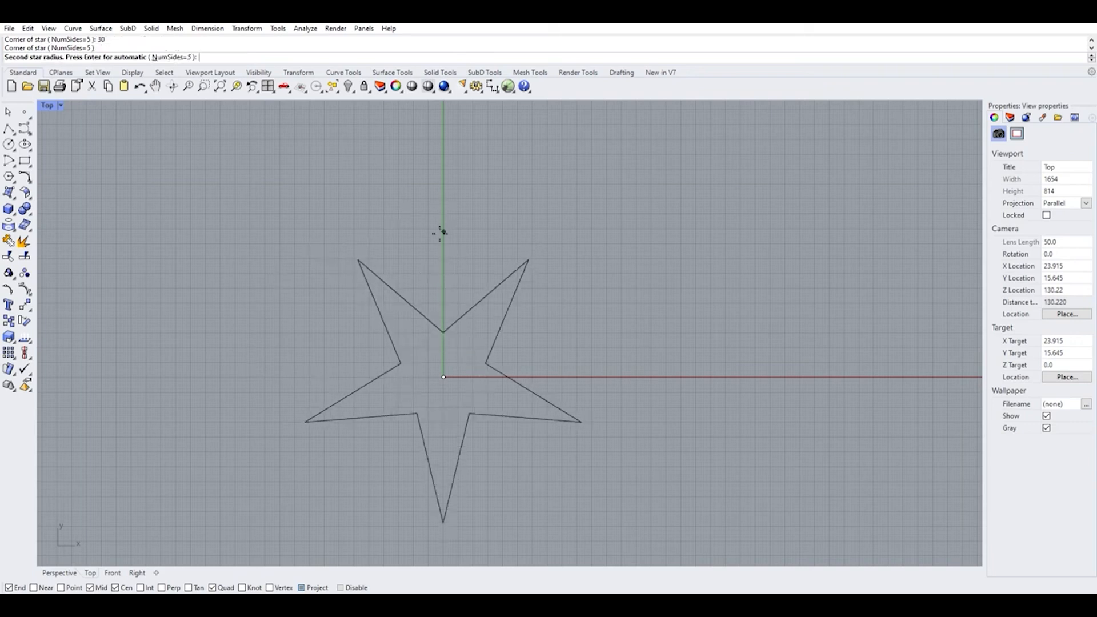
- Complete the star by placing its smaller second radius on the Y axis between the origin and the upper point
{"action": "scroll", "coordinate": [450, 363], "scroll_direction": "up", "scroll_amount": 8}
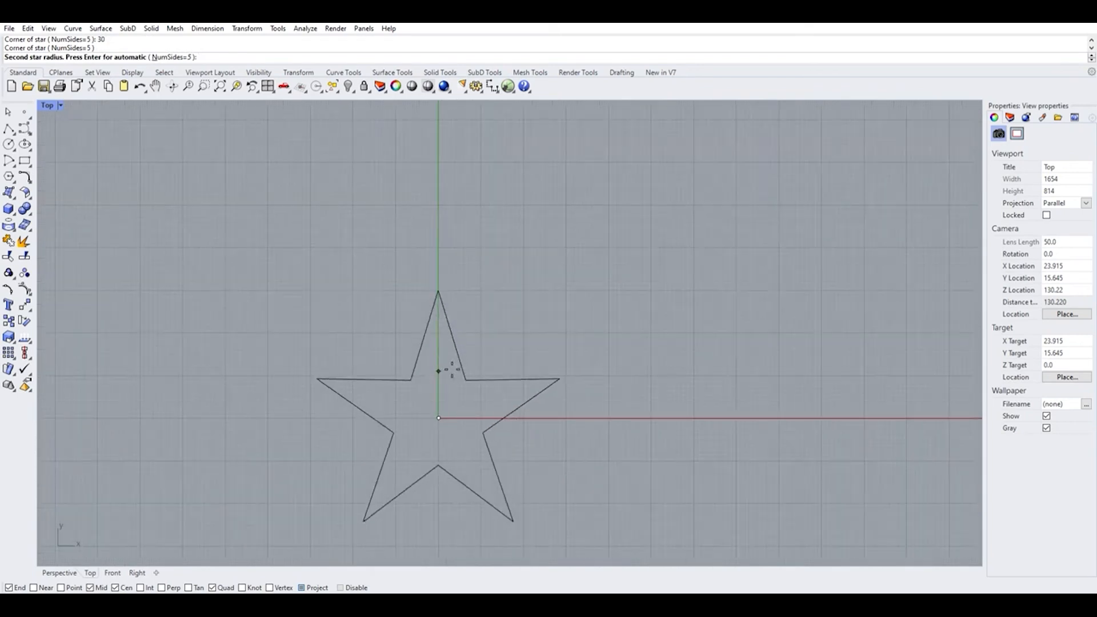
{"action": "left_click", "coordinate": [451, 368]}
{"action": "scroll", "coordinate": [457, 308], "scroll_direction": "down", "scroll_amount": 4}
{"action": "left_click", "coordinate": [474, 345]}
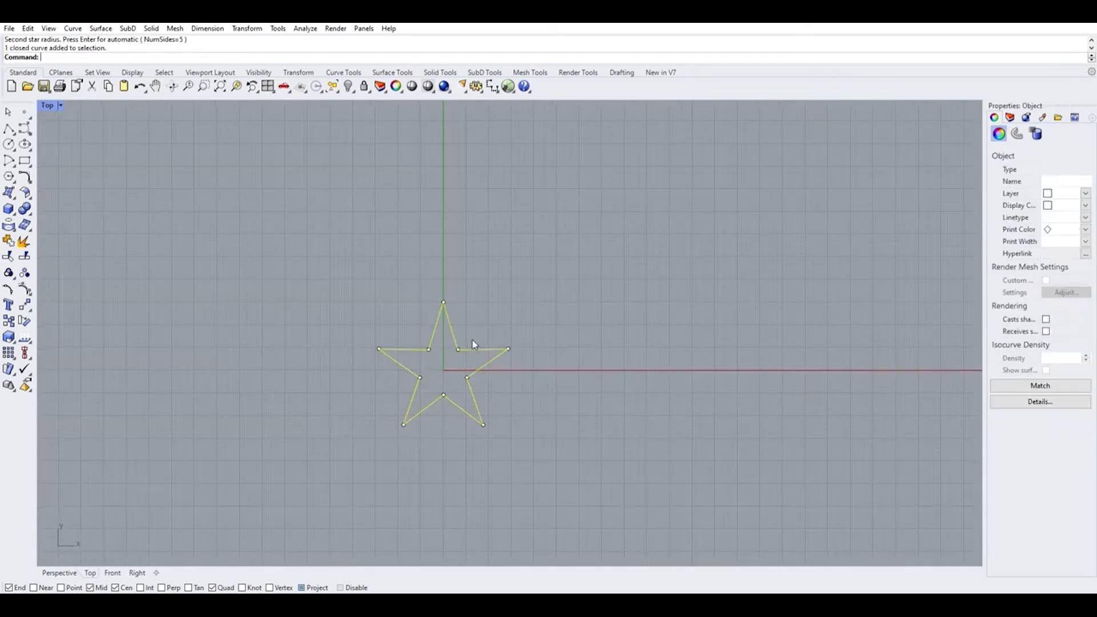
{"action": "left_click", "coordinate": [514, 237]}
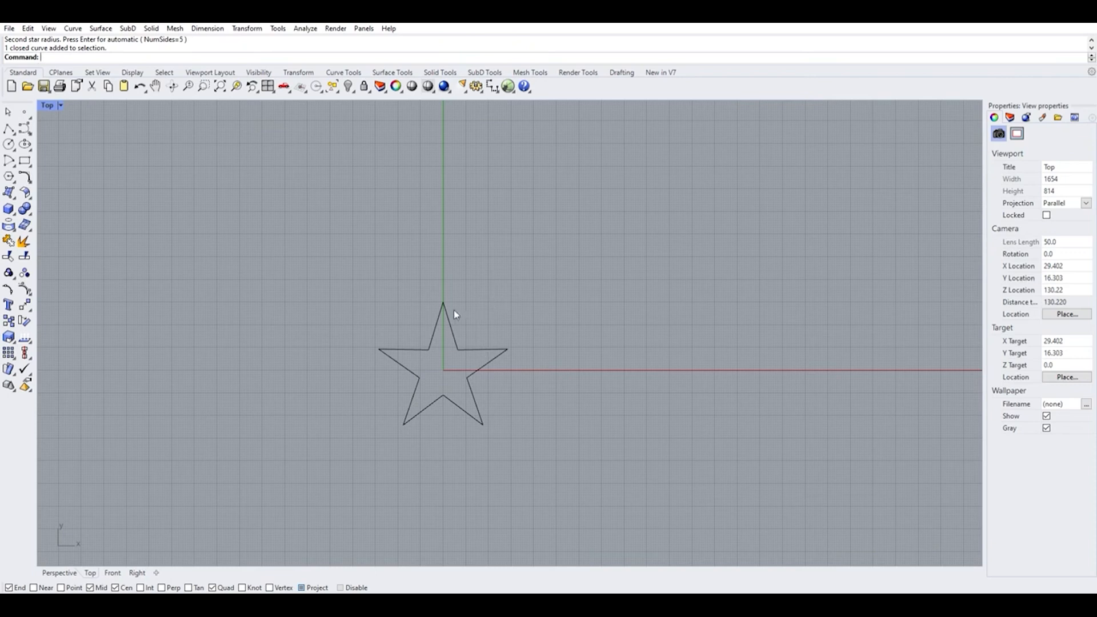
{"action": "scroll", "coordinate": [450, 335], "scroll_direction": "up", "scroll_amount": 3}
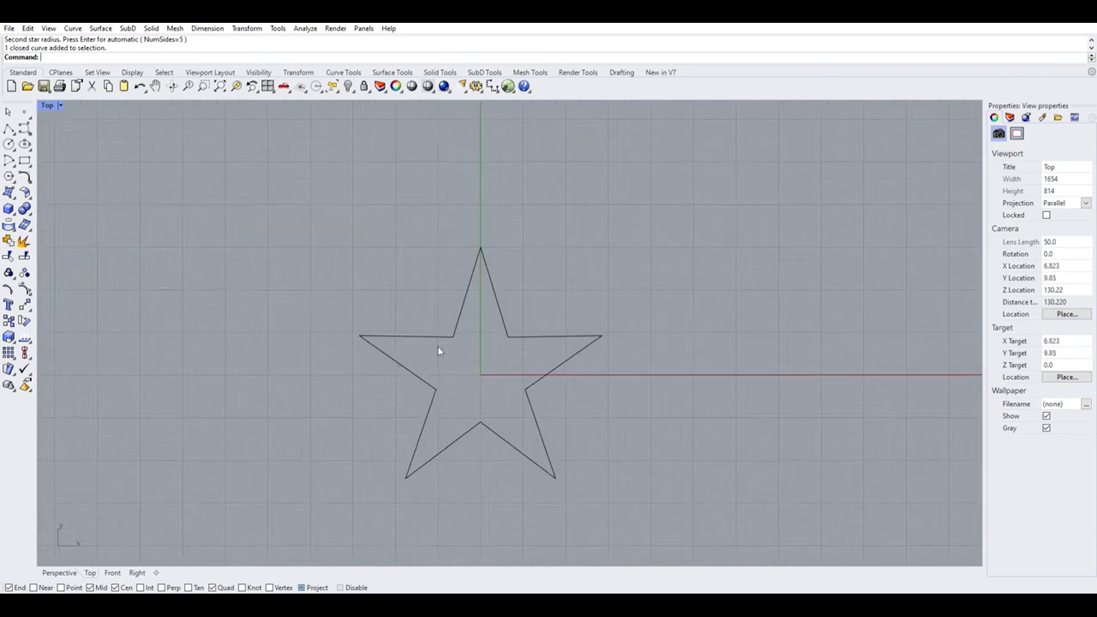
- Place a point object at the origin, in the centre of the star
{"action": "left_click", "coordinate": [24, 111]}
{"action": "scroll", "coordinate": [477, 377], "scroll_direction": "up", "scroll_amount": 3}
{"action": "left_click", "coordinate": [484, 375]}
{"action": "scroll", "coordinate": [481, 383], "scroll_direction": "down", "scroll_amount": 5}
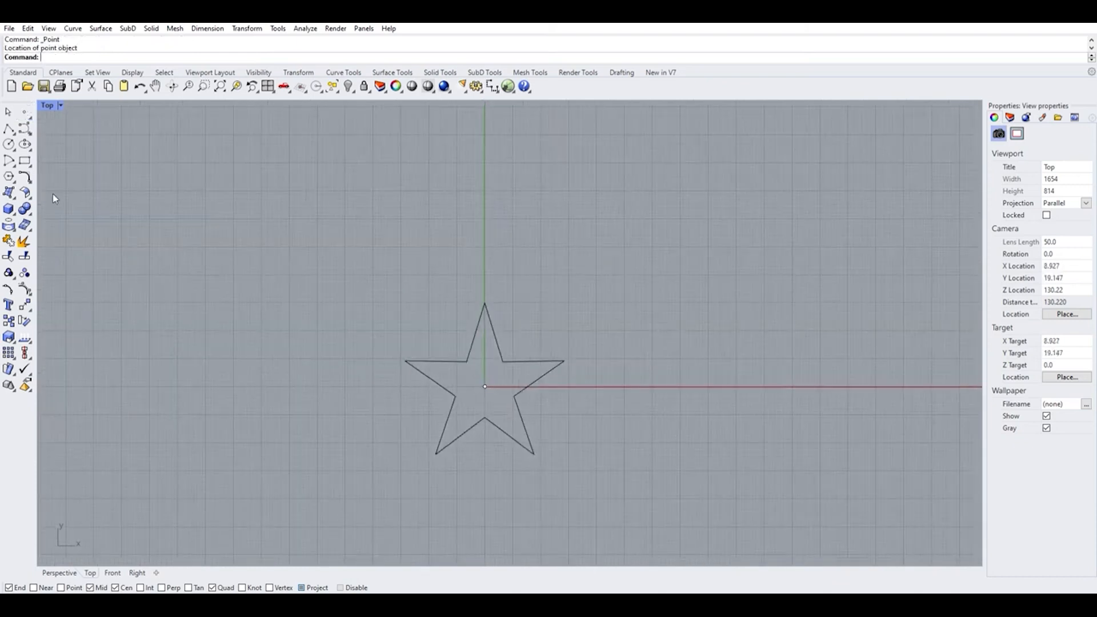
- Draw a circle centred on the origin point and passing through the star's upper tip
{"action": "left_click", "coordinate": [9, 144]}
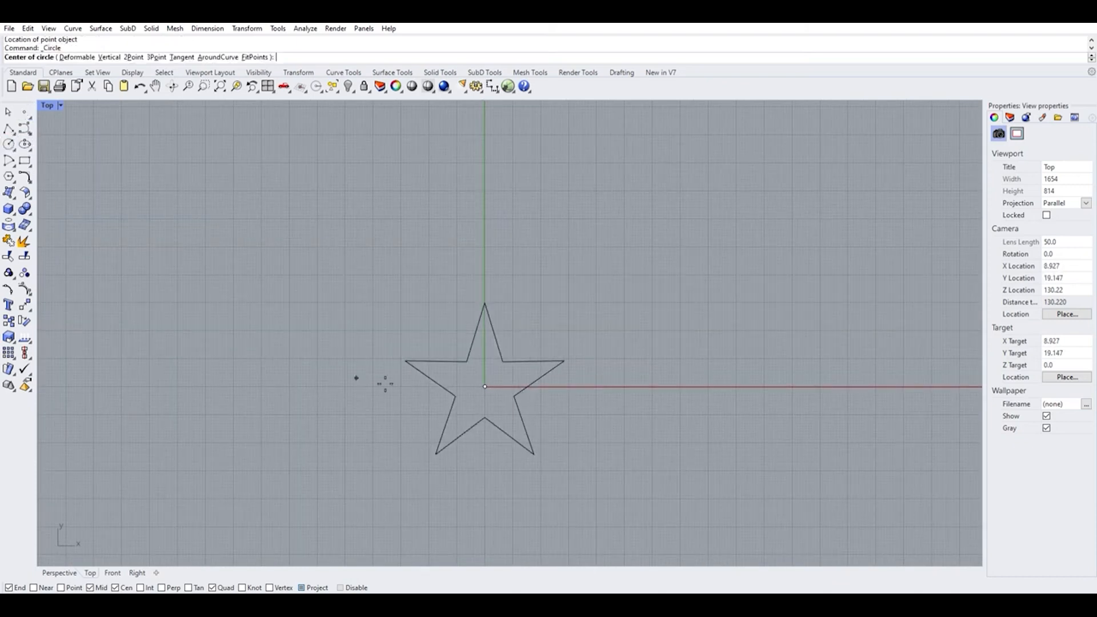
{"action": "left_click", "coordinate": [486, 386]}
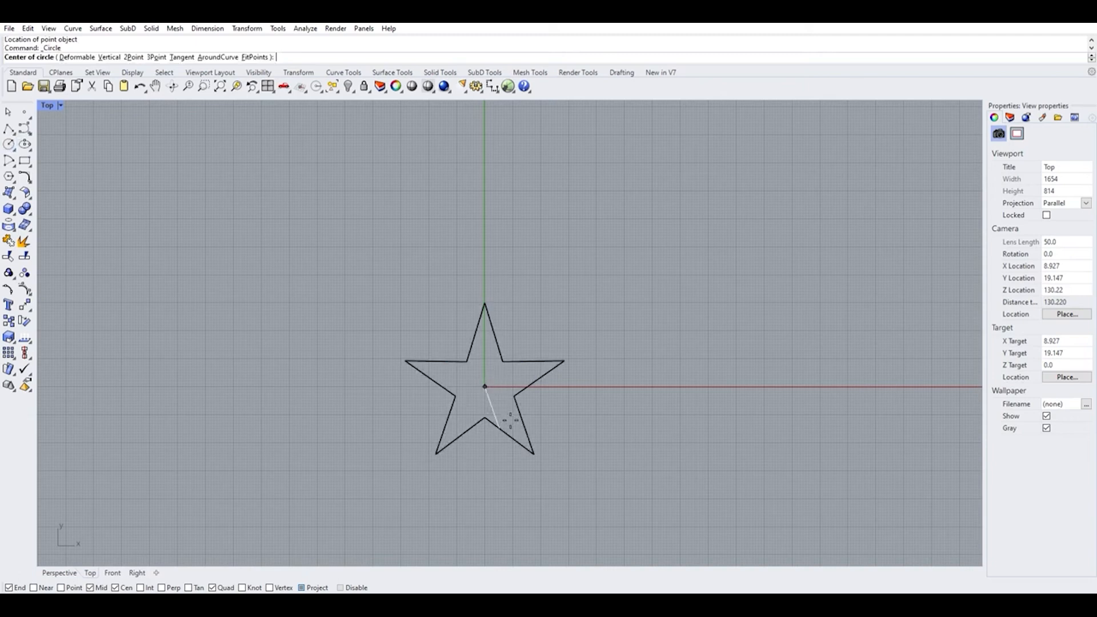
{"action": "left_click", "coordinate": [485, 386]}
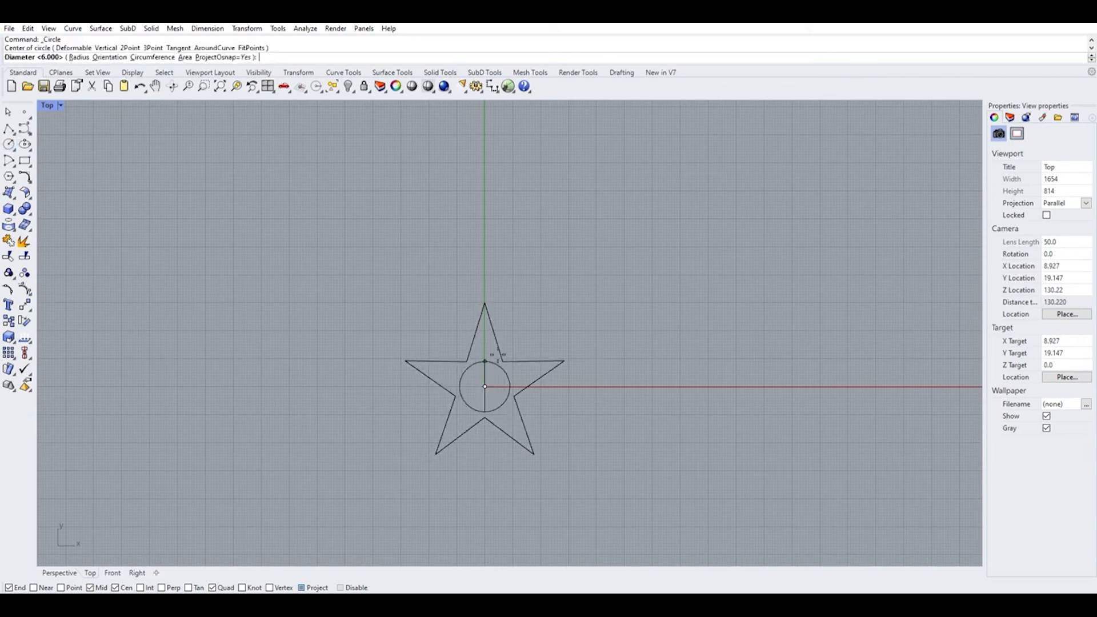
{"action": "left_click", "coordinate": [485, 303]}
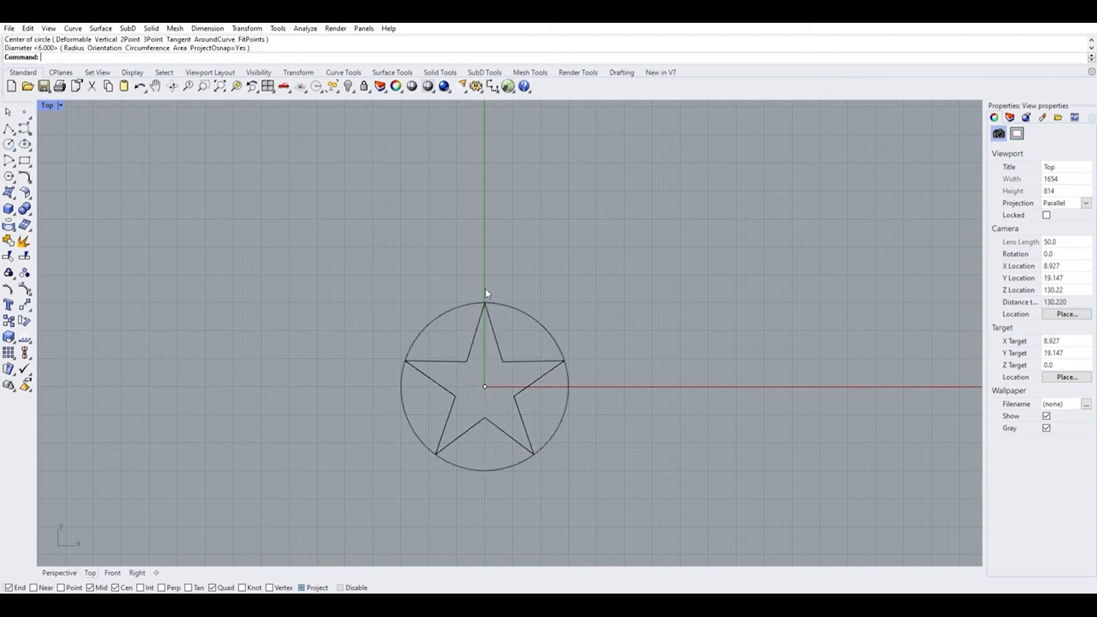
{"action": "scroll", "coordinate": [591, 277], "scroll_direction": "down", "scroll_amount": 1}
{"action": "scroll", "coordinate": [506, 356], "scroll_direction": "up", "scroll_amount": 2}
{"action": "scroll", "coordinate": [544, 311], "scroll_direction": "up", "scroll_amount": 1}
{"action": "scroll", "coordinate": [495, 279], "scroll_direction": "down", "scroll_amount": 1}
{"action": "left_click", "coordinate": [494, 280]}
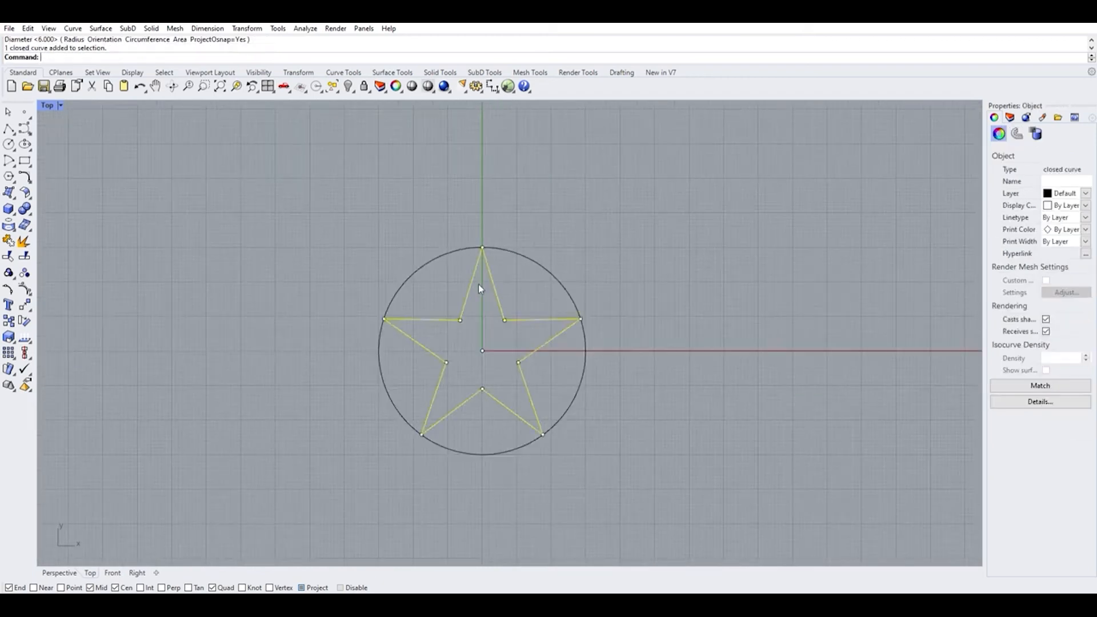
{"action": "left_click", "coordinate": [449, 264]}
{"action": "left_click", "coordinate": [438, 255]}
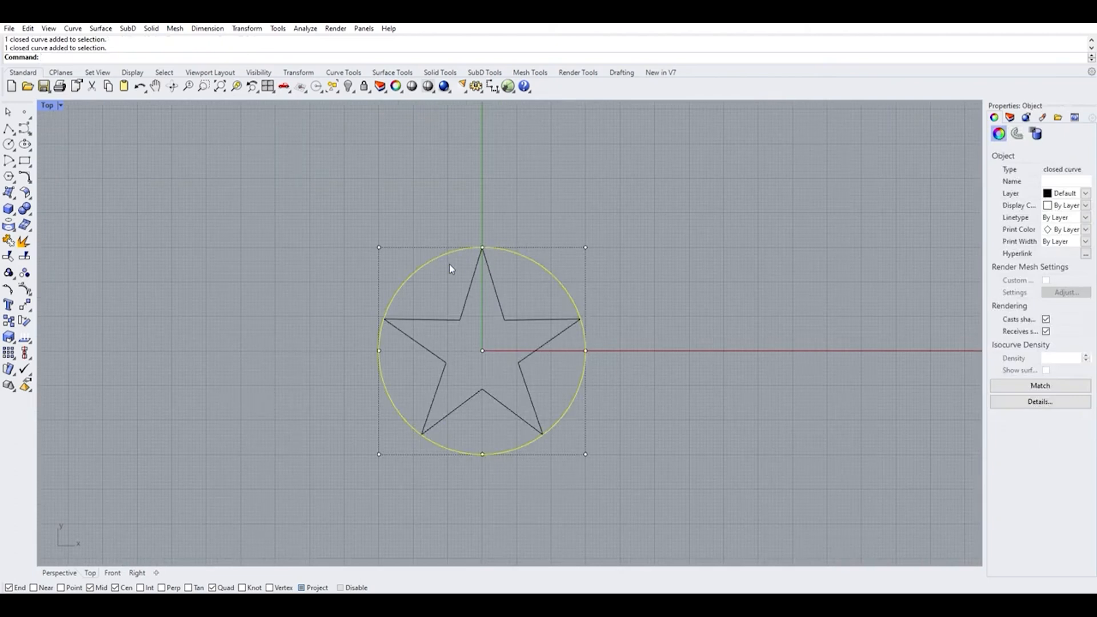
{"action": "left_click", "coordinate": [450, 264]}
{"action": "left_click", "coordinate": [517, 251]}
{"action": "left_click", "coordinate": [495, 273]}
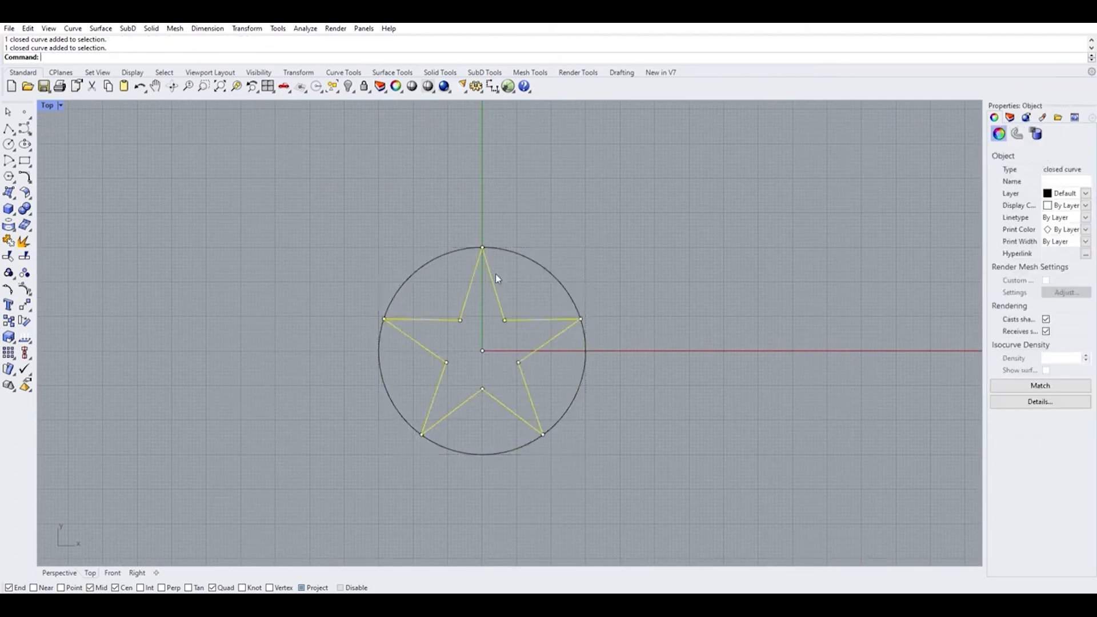
{"action": "left_click", "coordinate": [523, 274]}
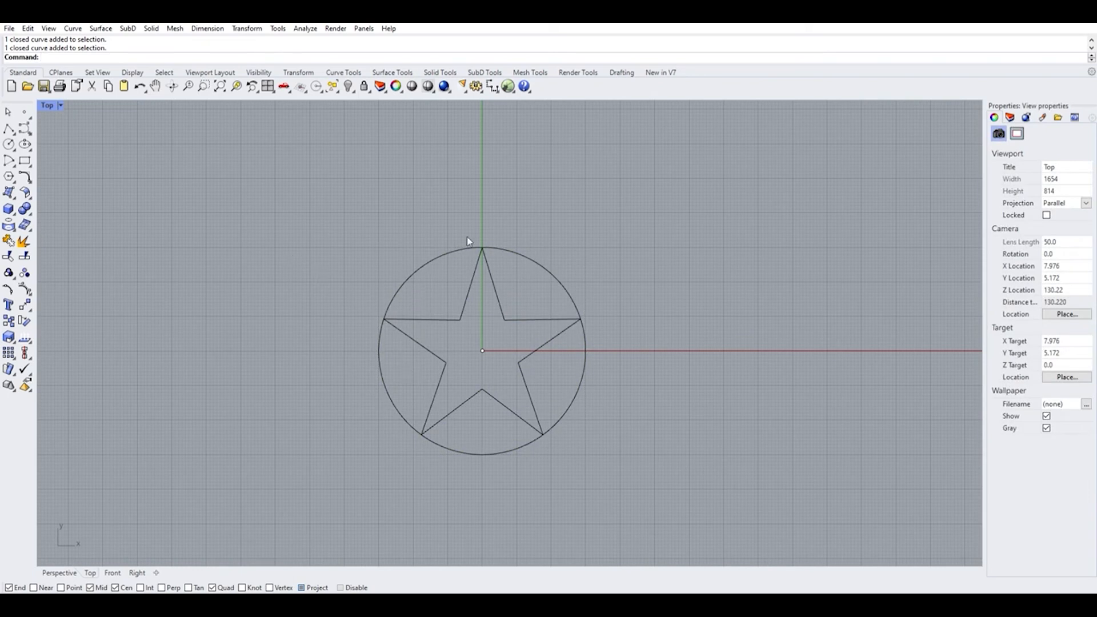
{"action": "left_click", "coordinate": [487, 265]}
{"action": "left_click", "coordinate": [508, 250]}
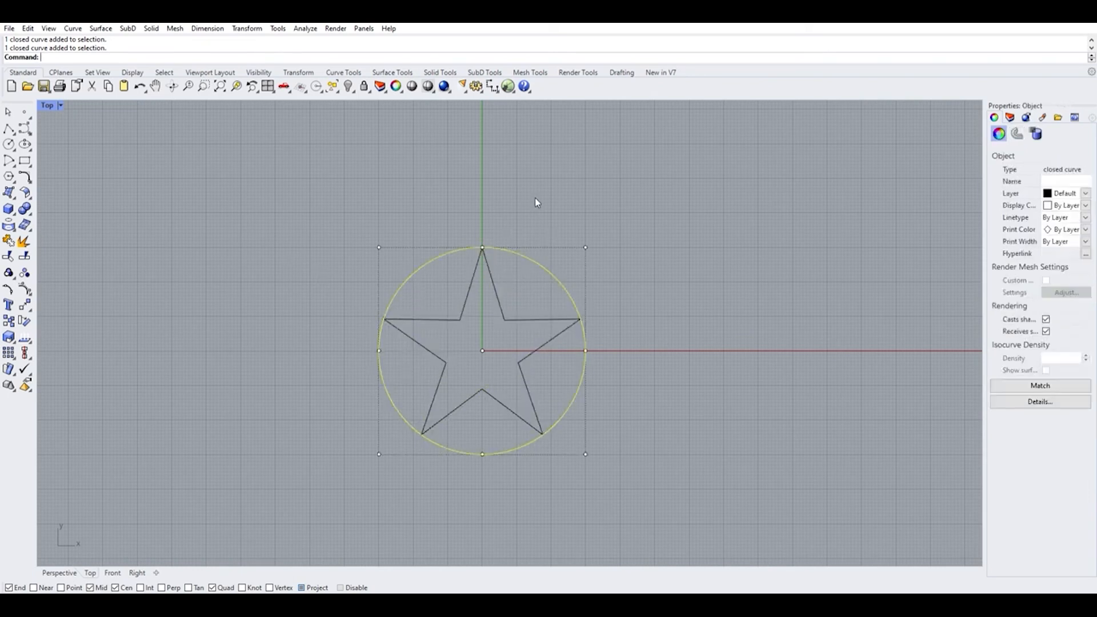
{"action": "left_click", "coordinate": [535, 198]}
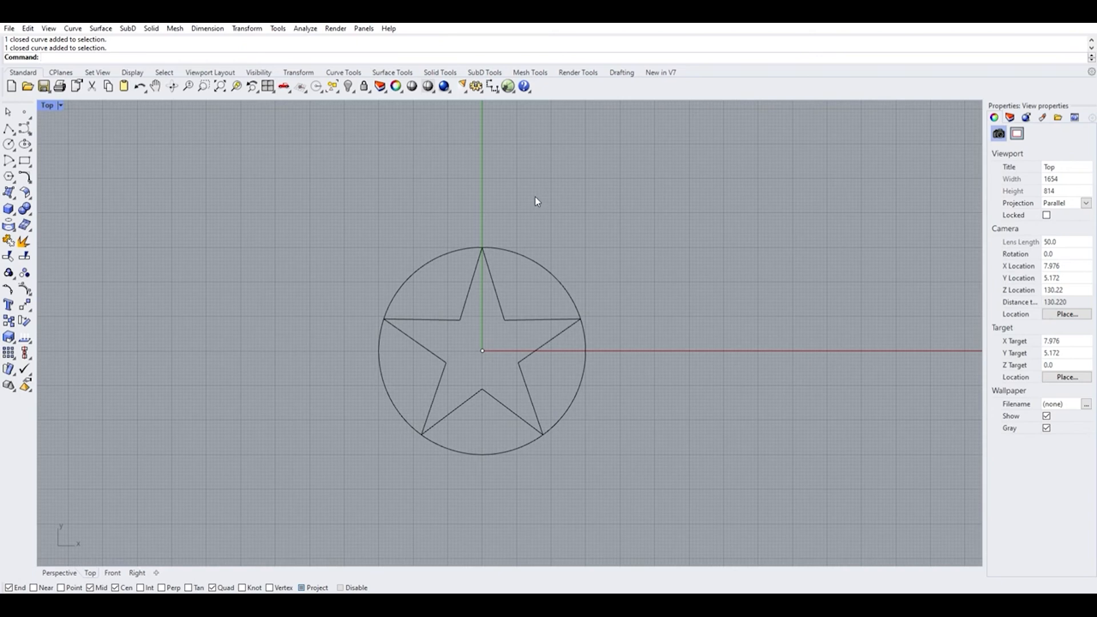
{"action": "left_click", "coordinate": [445, 245]}
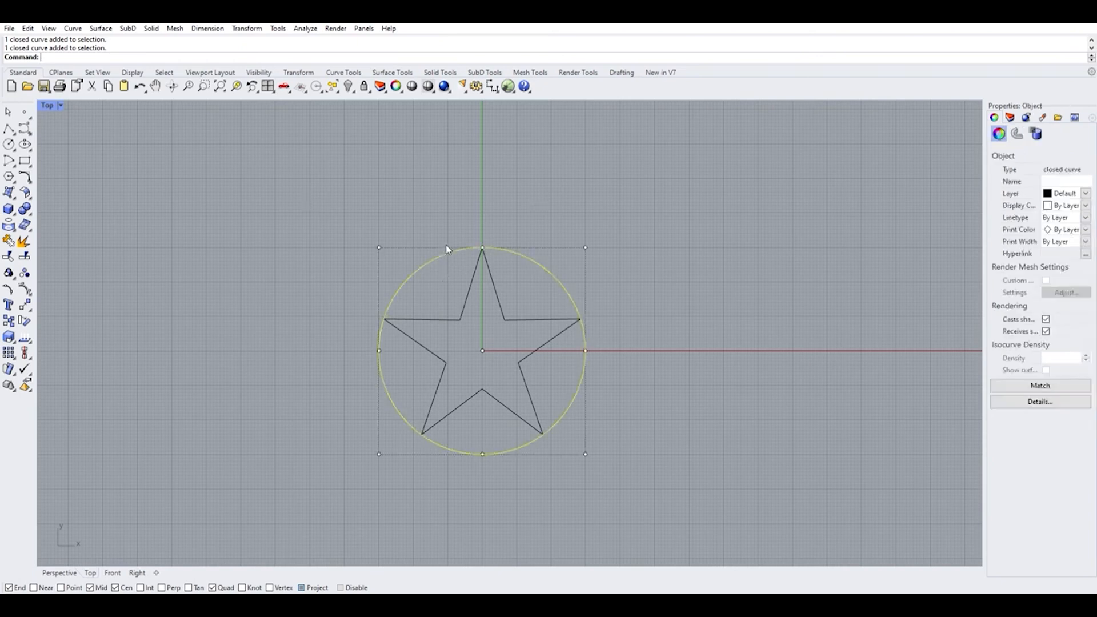
{"action": "left_click", "coordinate": [450, 277]}
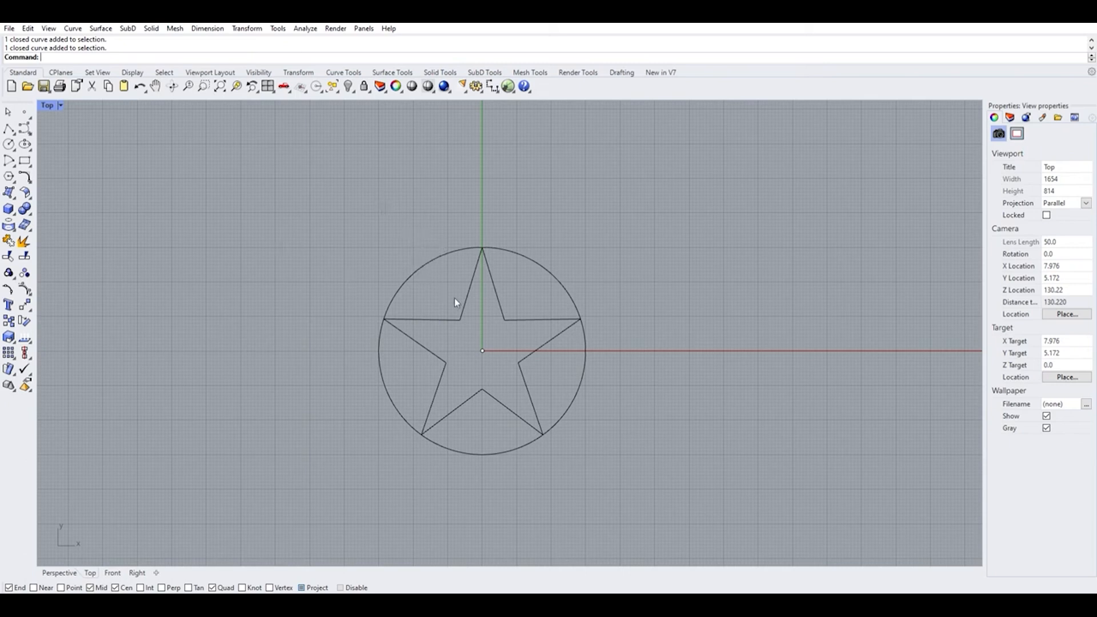
- Offset the circle around the star inward by a distance of 3
{"action": "left_click", "coordinate": [26, 176]}
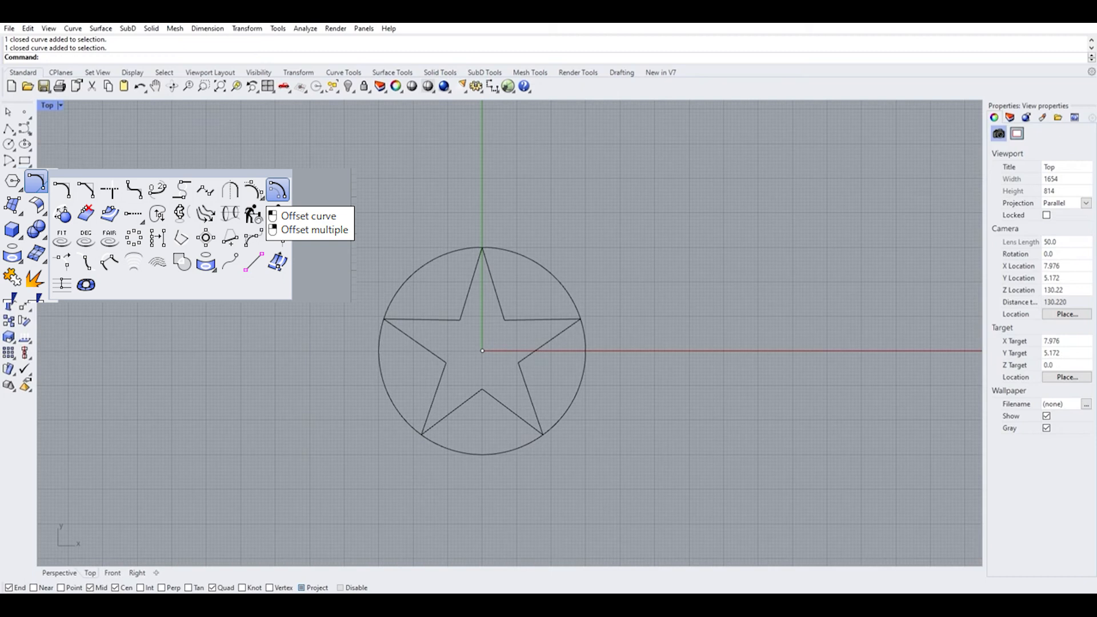
{"action": "left_click", "coordinate": [277, 190]}
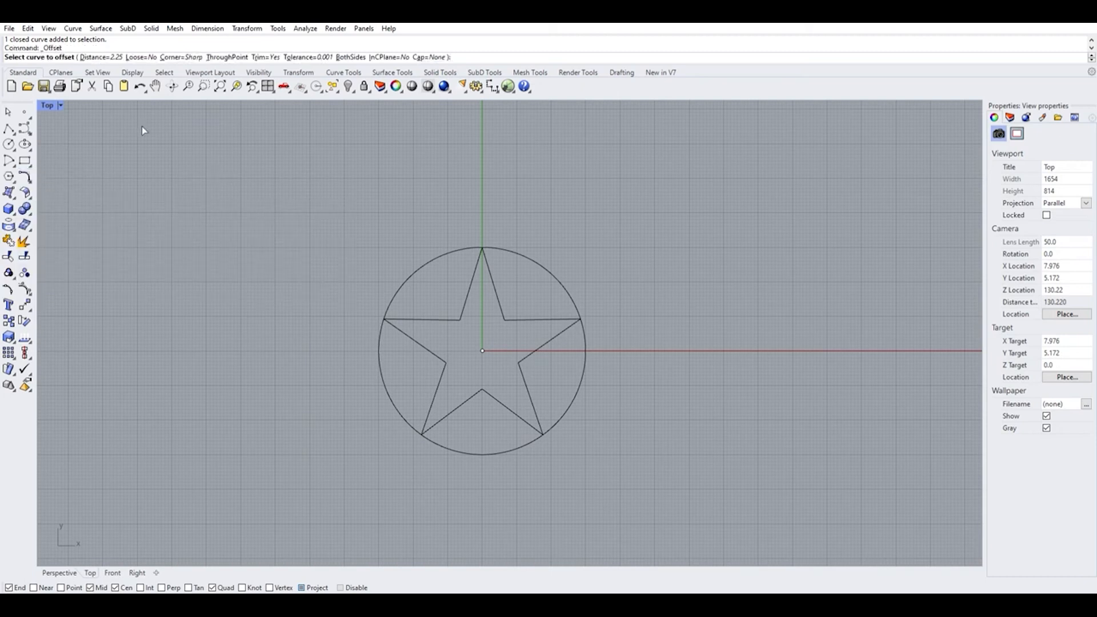
{"action": "left_click", "coordinate": [110, 50]}
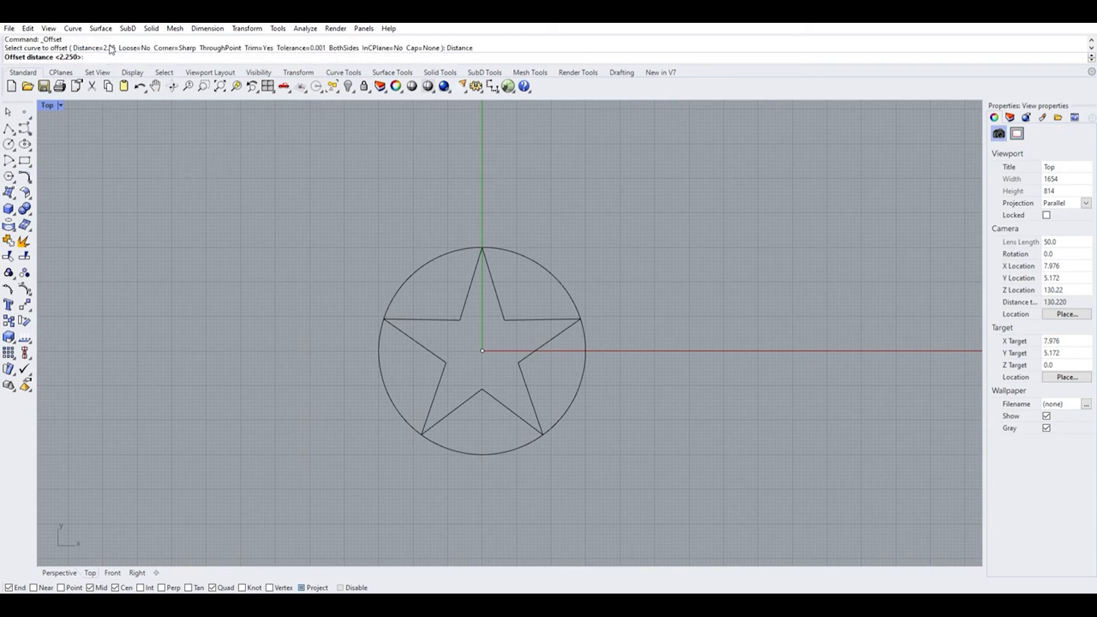
{"action": "type", "text": "3"}
{"action": "key", "text": "Return"}
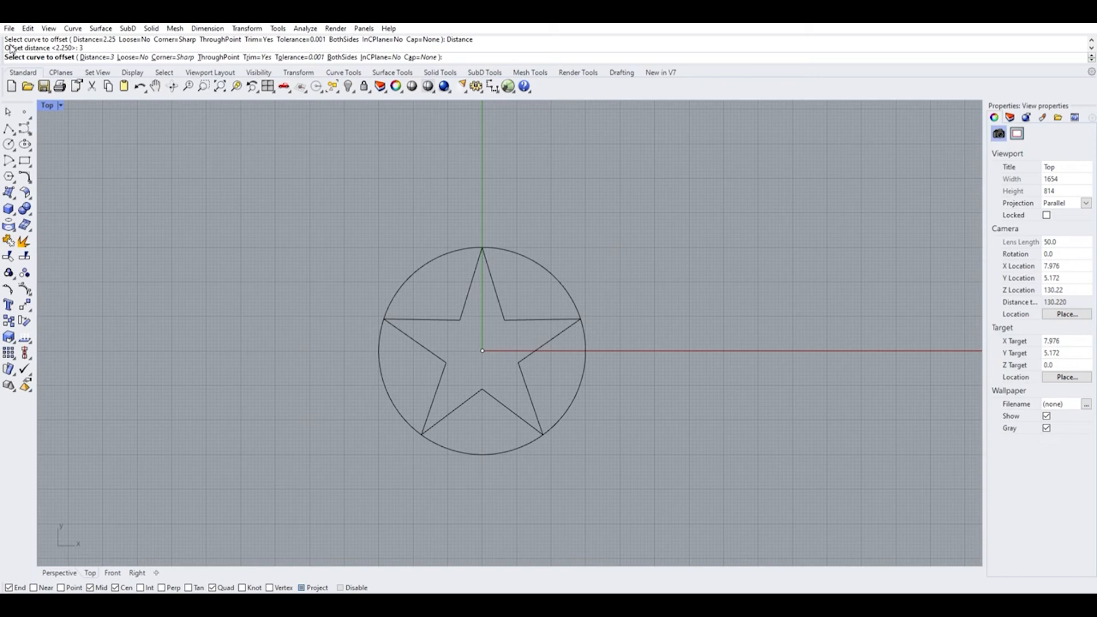
{"action": "left_click", "coordinate": [444, 250]}
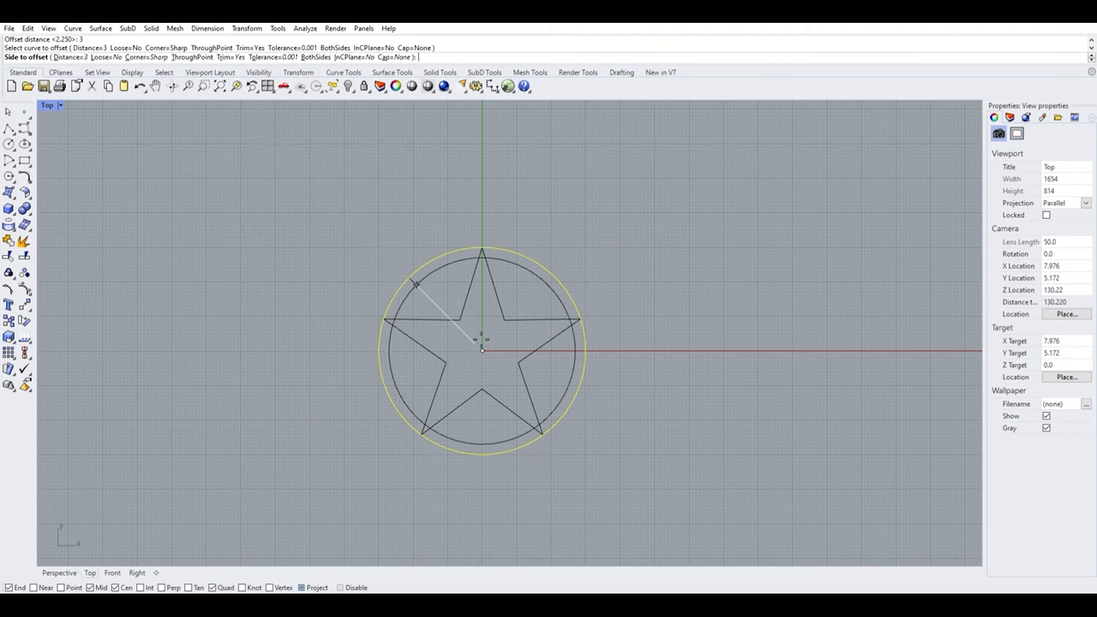
{"action": "left_click", "coordinate": [481, 340]}
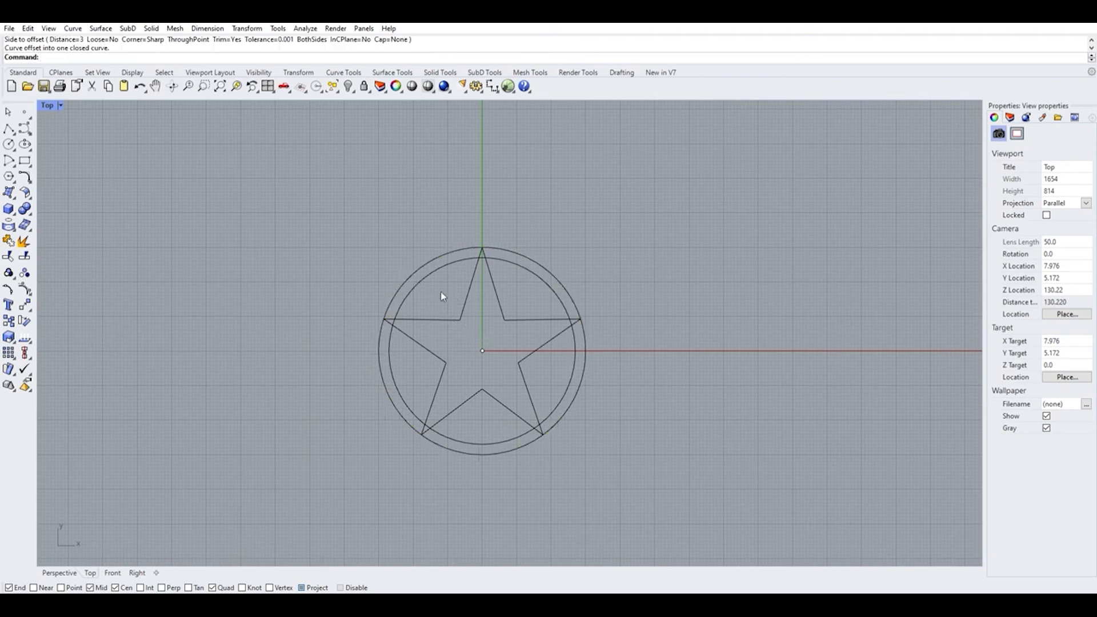
- Offset the original circle outward by 3 as well, and delete the original circle between the two offsets
{"action": "key", "text": "Return"}
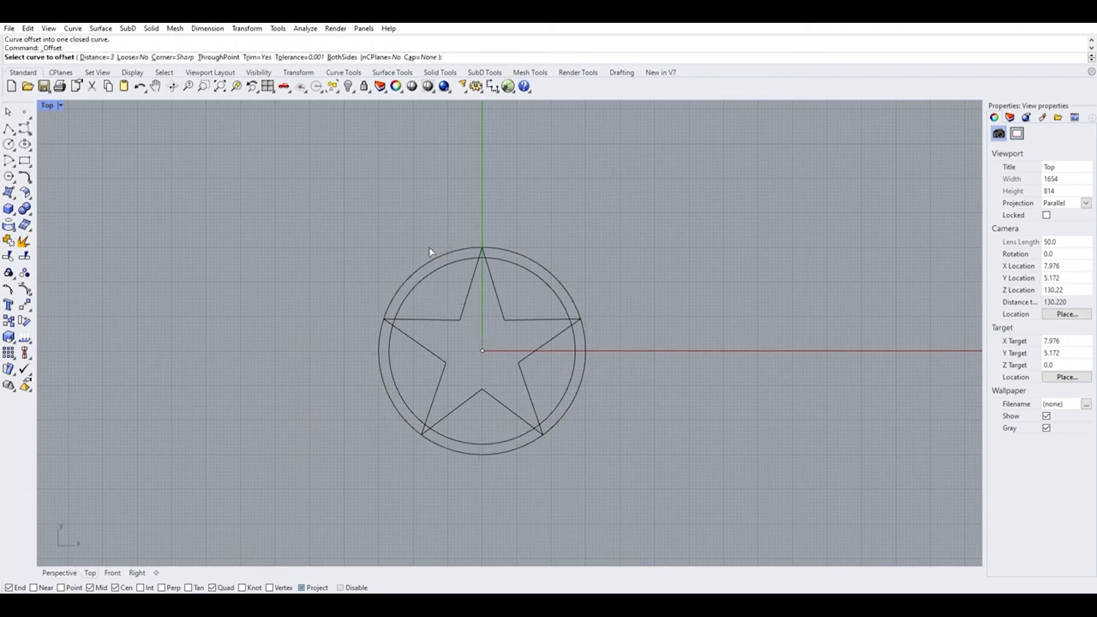
{"action": "left_click", "coordinate": [432, 255]}
{"action": "left_click", "coordinate": [346, 184]}
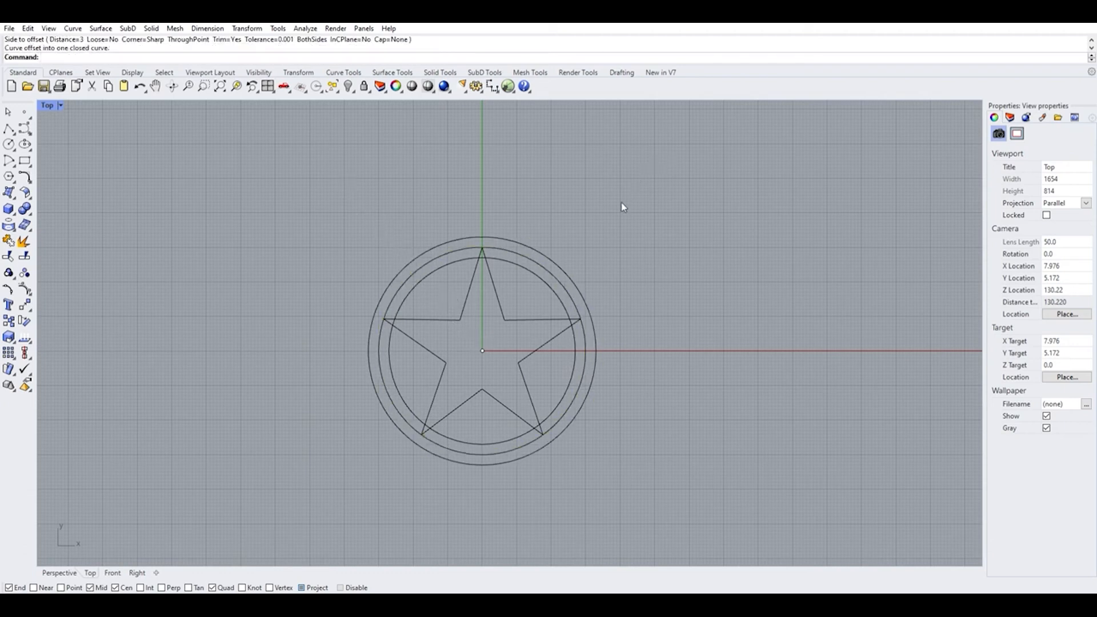
{"action": "left_click", "coordinate": [520, 246]}
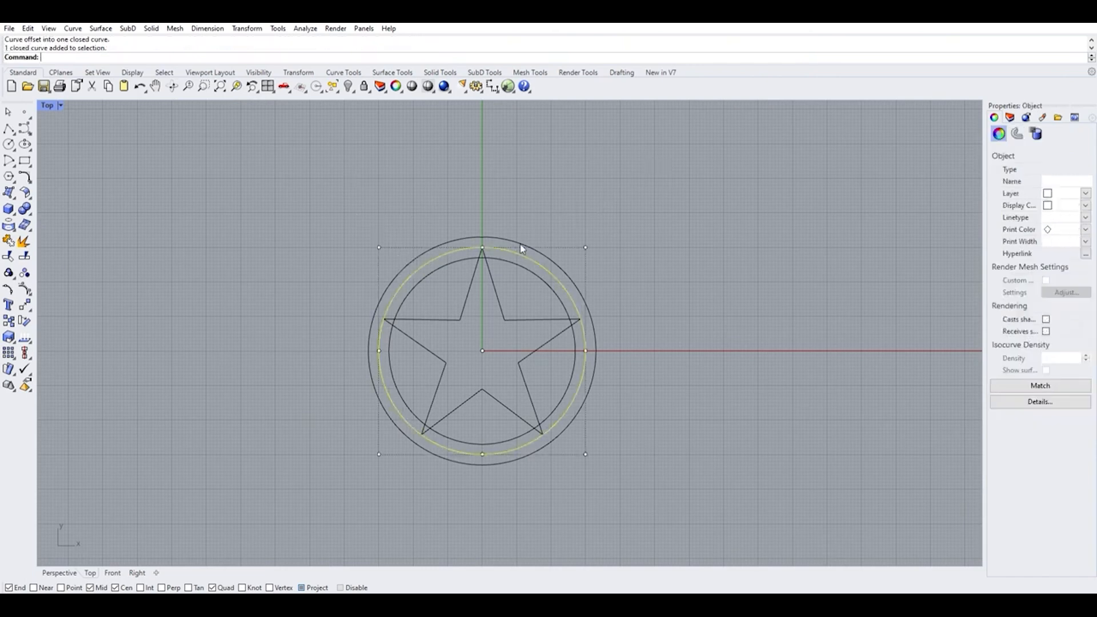
{"action": "key", "text": "Delete"}
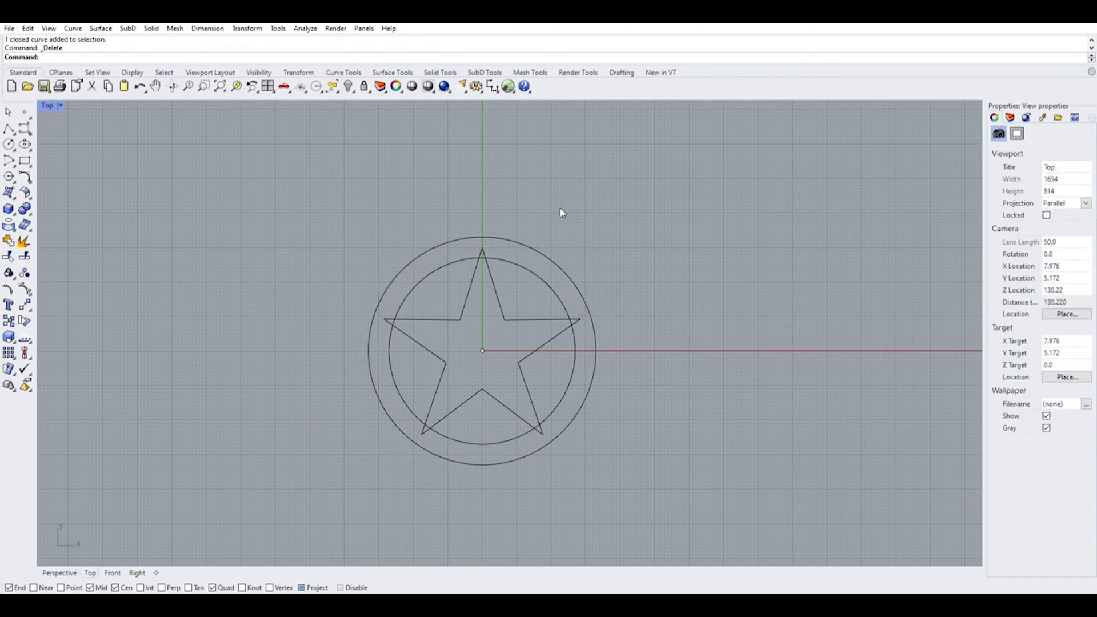
{"action": "scroll", "coordinate": [532, 253], "scroll_direction": "up", "scroll_amount": 1}
{"action": "scroll", "coordinate": [533, 254], "scroll_direction": "up", "scroll_amount": 2}
{"action": "scroll", "coordinate": [495, 257], "scroll_direction": "down", "scroll_amount": 4}
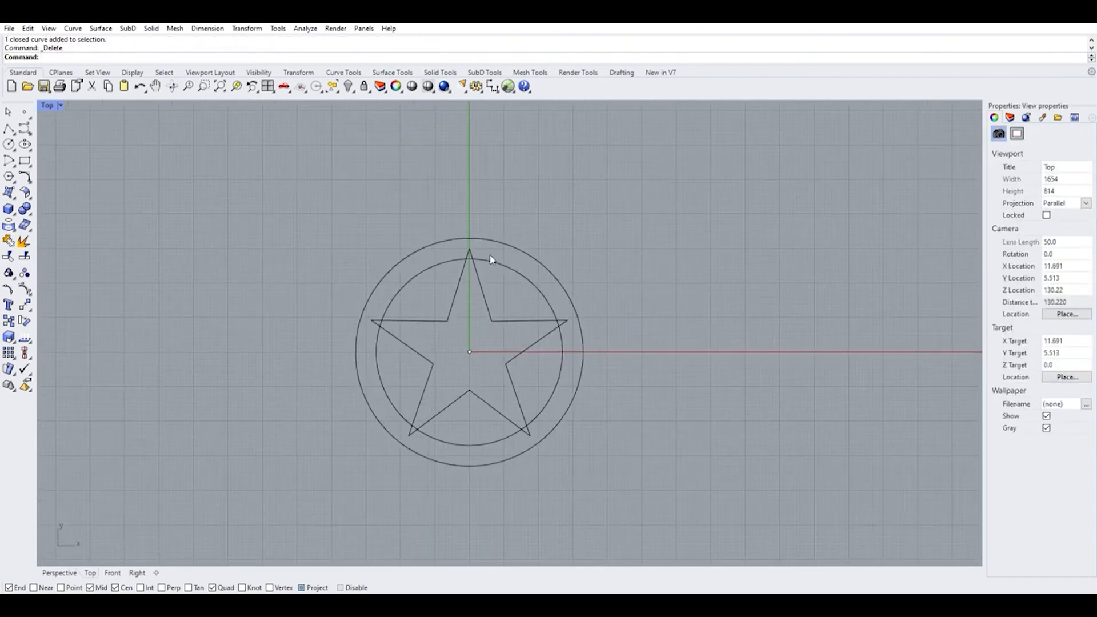
{"action": "scroll", "coordinate": [475, 244], "scroll_direction": "up", "scroll_amount": 3}
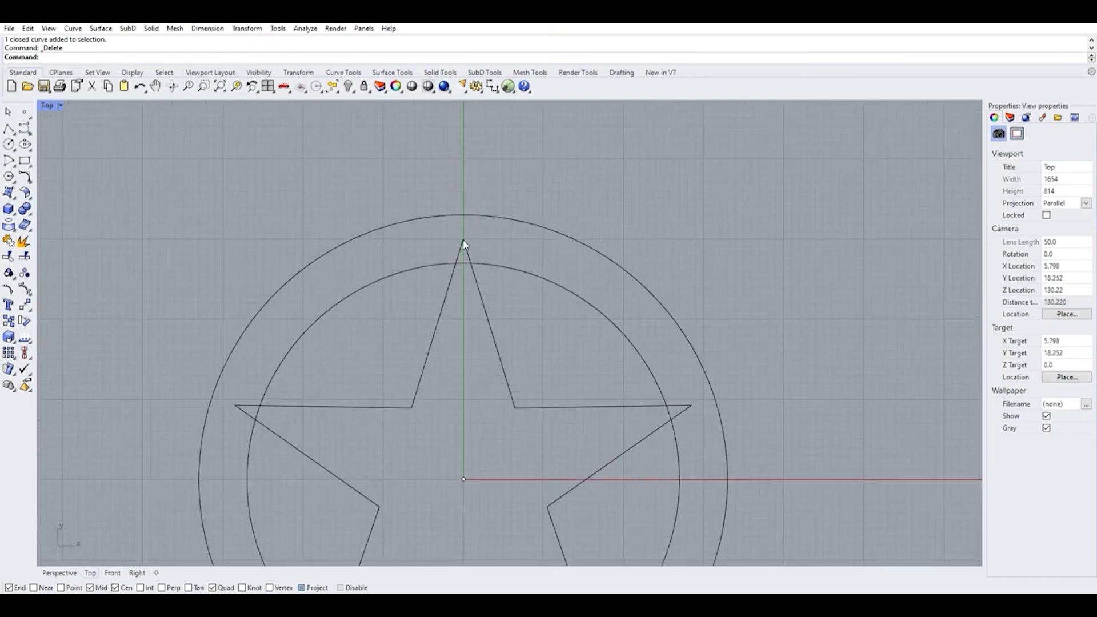
{"action": "scroll", "coordinate": [465, 247], "scroll_direction": "down", "scroll_amount": 1}
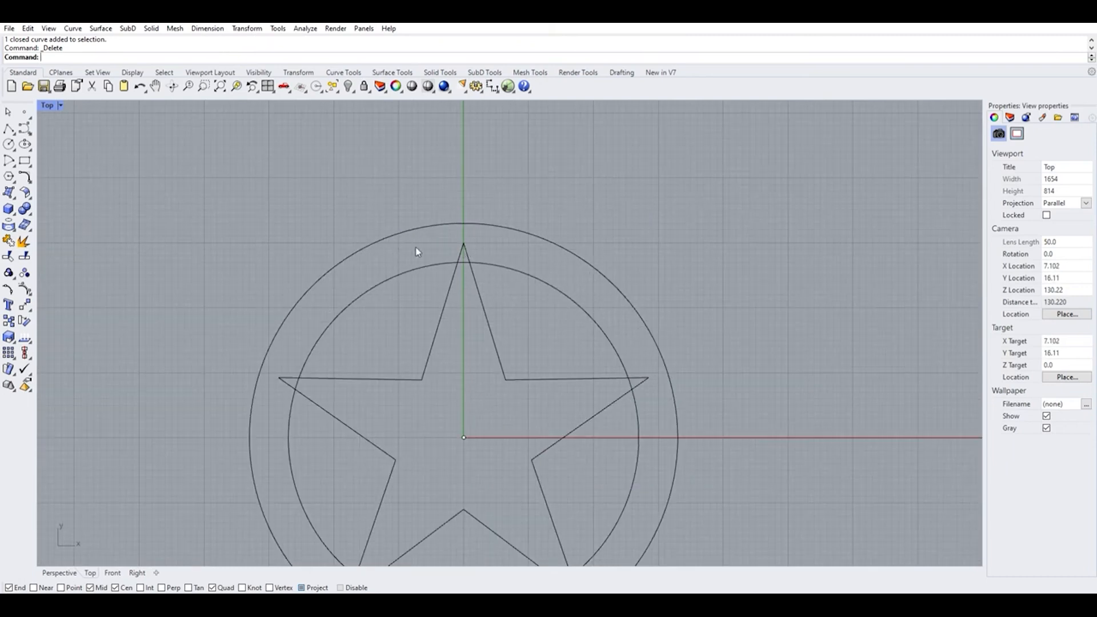
{"action": "scroll", "coordinate": [439, 234], "scroll_direction": "down", "scroll_amount": 3}
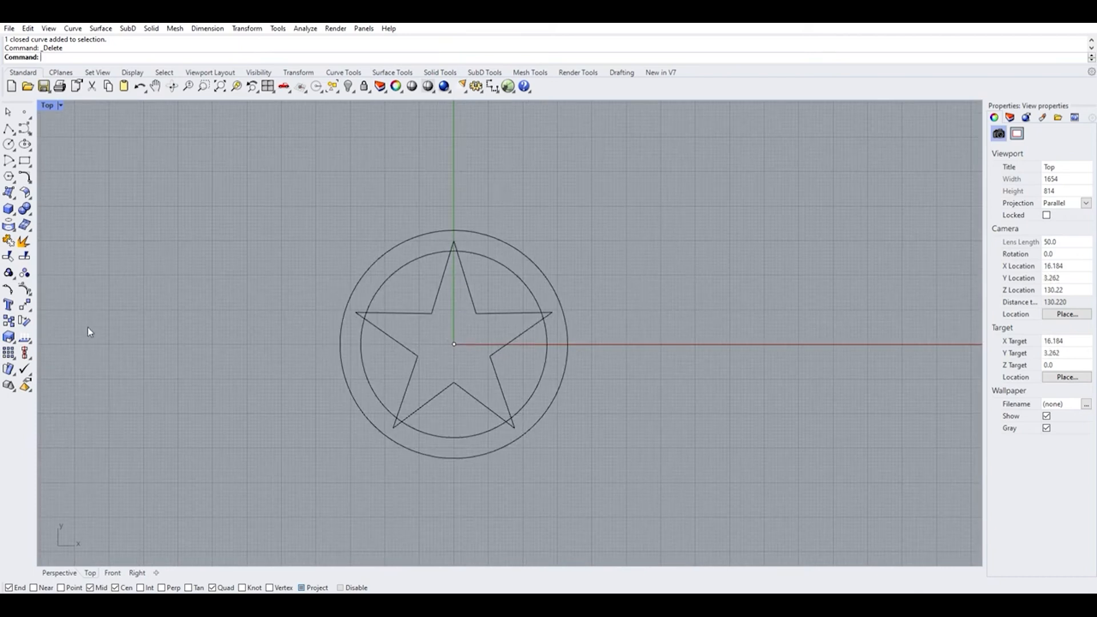
- Using all curves as cutting objects, trim the star tips outside the inner circle and the inner-circle arcs lying between each tip's edges
{"action": "left_click_drag", "start_coordinate": [188, 175], "coordinate": [628, 512]}
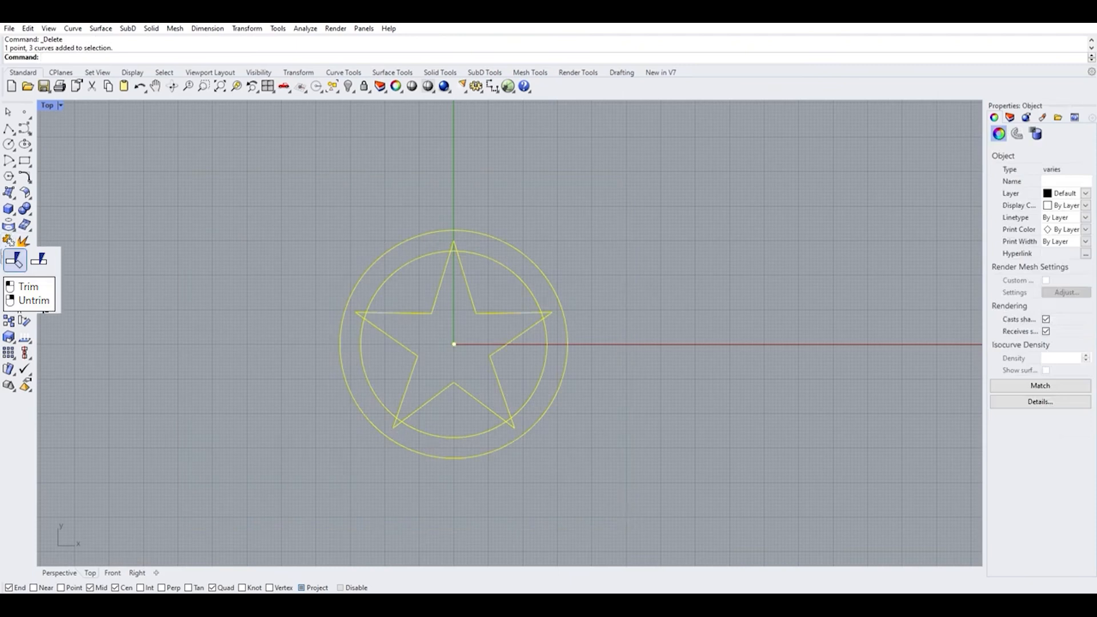
{"action": "left_click", "coordinate": [14, 260]}
{"action": "scroll", "coordinate": [343, 313], "scroll_direction": "up", "scroll_amount": 3}
{"action": "left_click", "coordinate": [379, 302]}
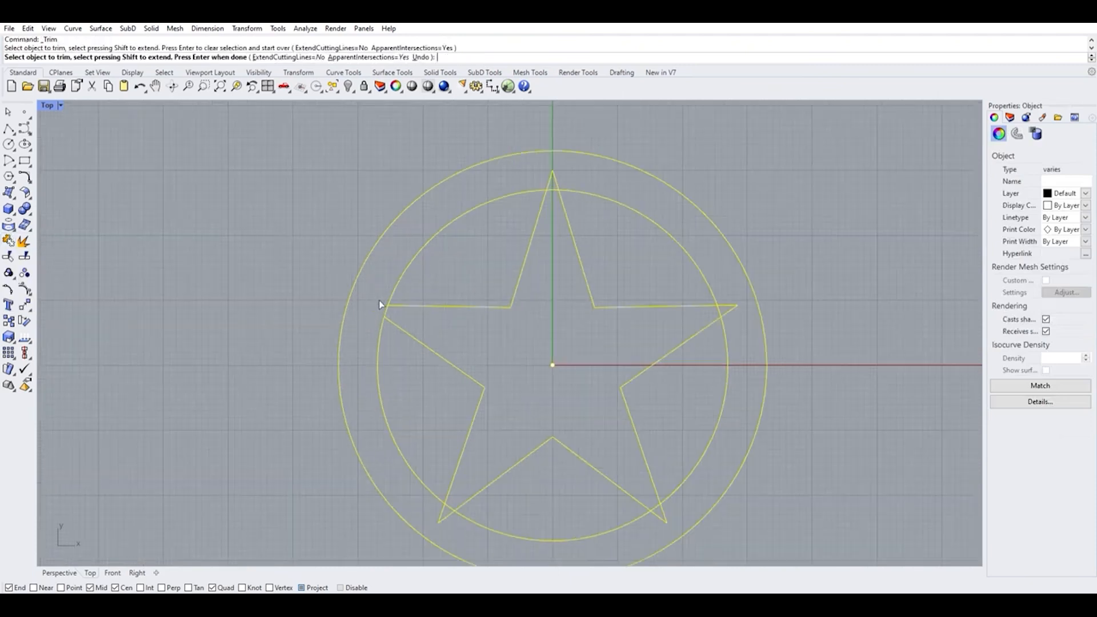
{"action": "left_click", "coordinate": [385, 307]}
{"action": "scroll", "coordinate": [470, 375], "scroll_direction": "down", "scroll_amount": 2}
{"action": "left_click", "coordinate": [445, 485]}
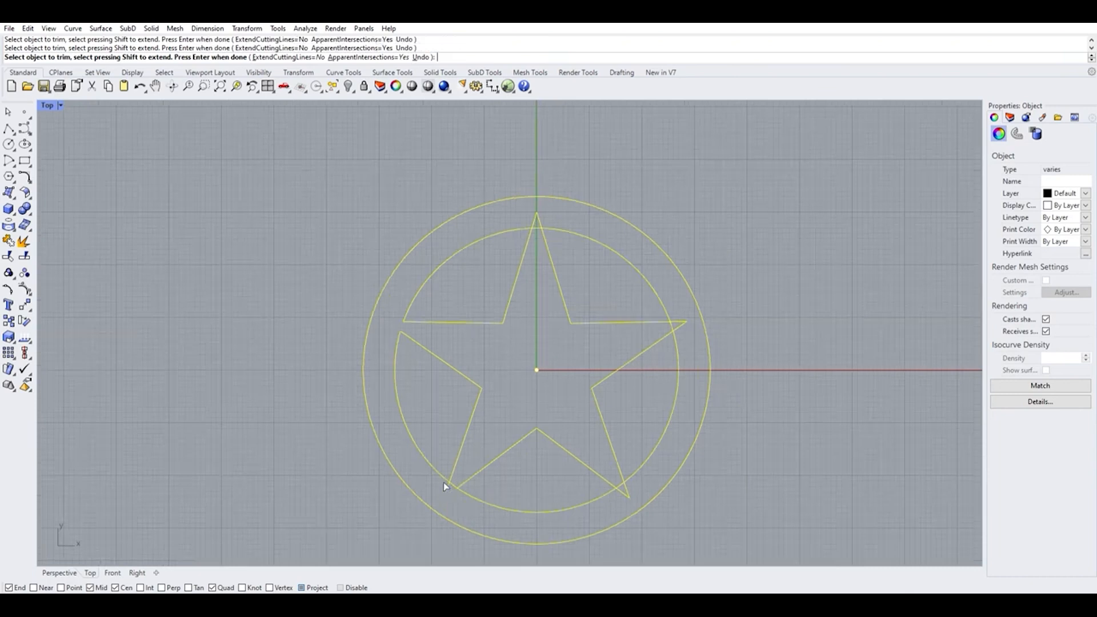
{"action": "left_click", "coordinate": [622, 485]}
{"action": "left_click", "coordinate": [535, 219]}
{"action": "key", "text": "Return"}
{"action": "scroll", "coordinate": [195, 254], "scroll_direction": "down", "scroll_amount": 3}
{"action": "scroll", "coordinate": [195, 255], "scroll_direction": "up", "scroll_amount": 1}
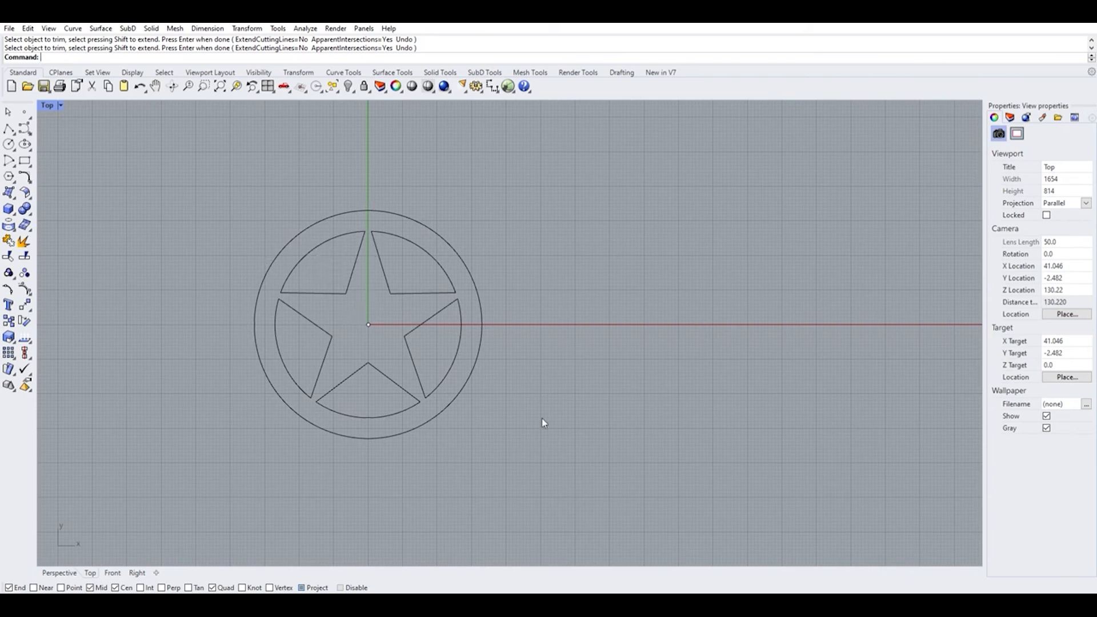
- Join the trimmed inner-circle arcs with the adjacent star segments into closed curves
{"action": "left_click", "coordinate": [425, 246]}
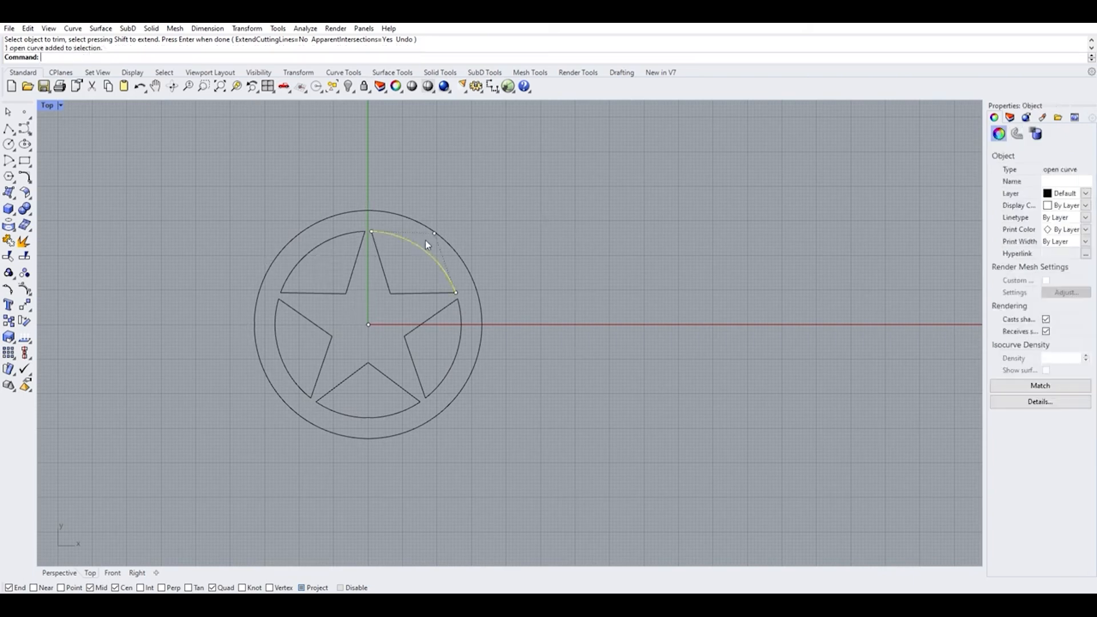
{"action": "left_click", "coordinate": [384, 259]}
{"action": "left_click", "coordinate": [353, 258]}
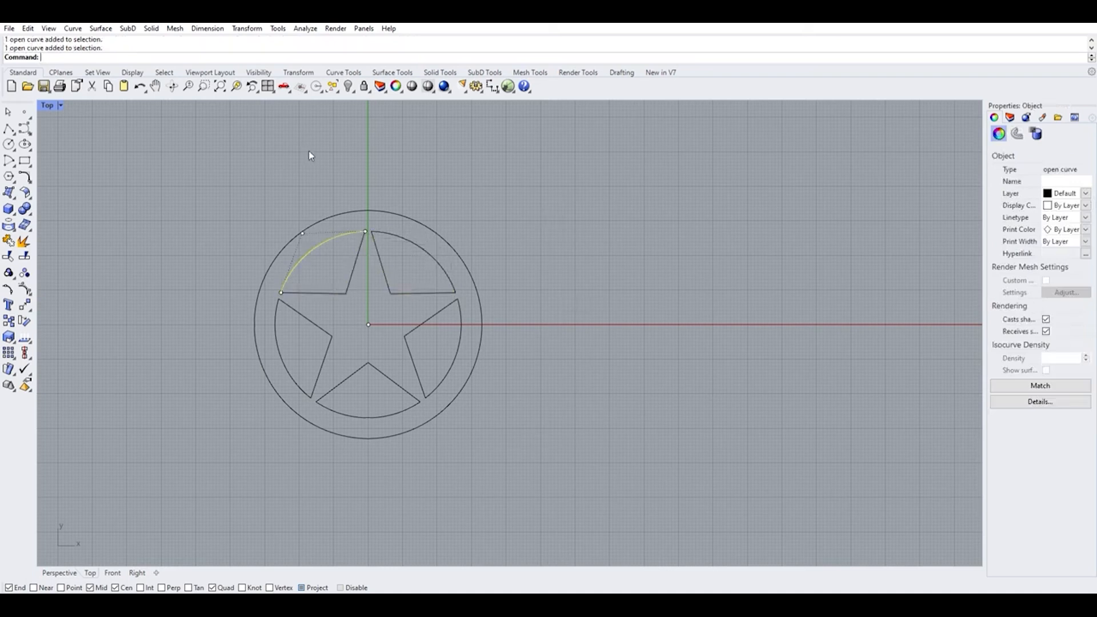
{"action": "left_click_drag", "start_coordinate": [164, 151], "coordinate": [692, 515]}
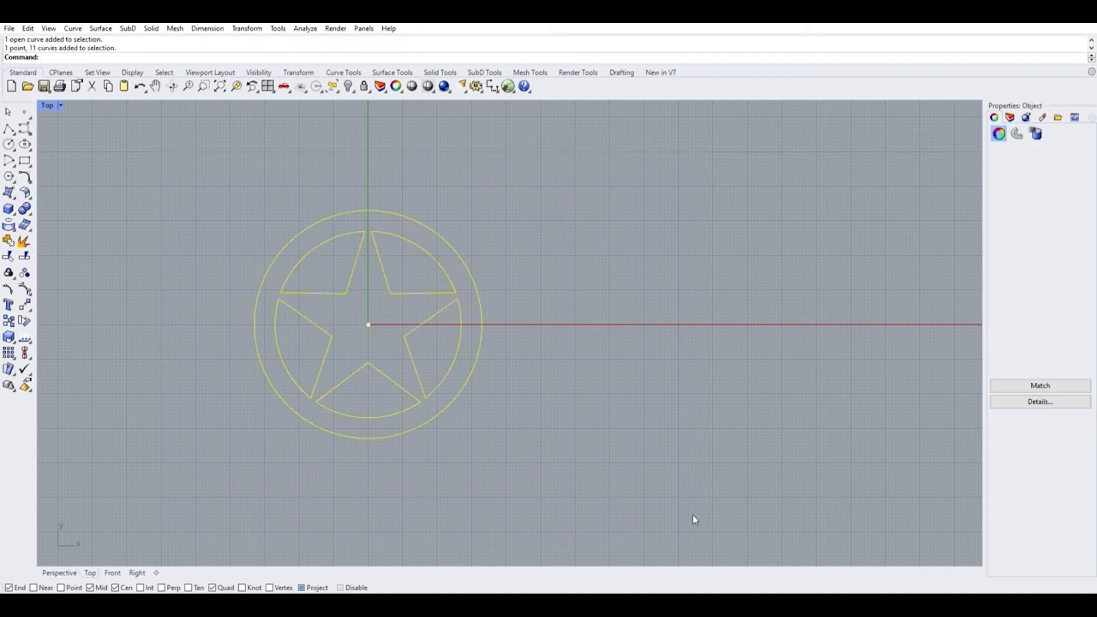
{"action": "left_click", "coordinate": [8, 238]}
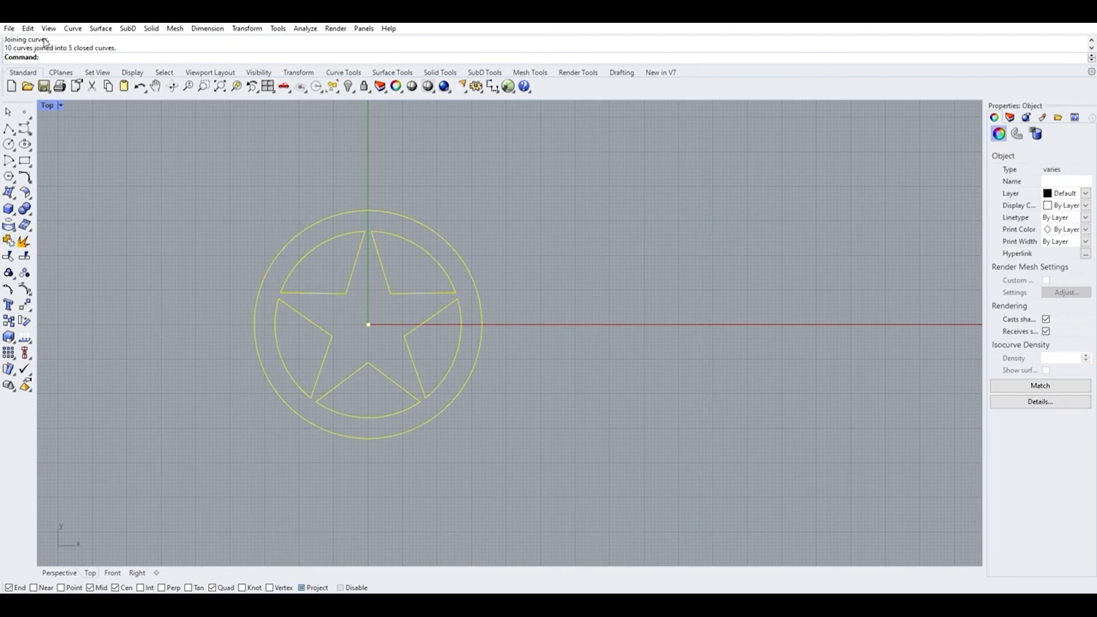
- Select the joined segments around the star one at a time to check that each is a single closed curve
{"action": "left_click", "coordinate": [377, 273]}
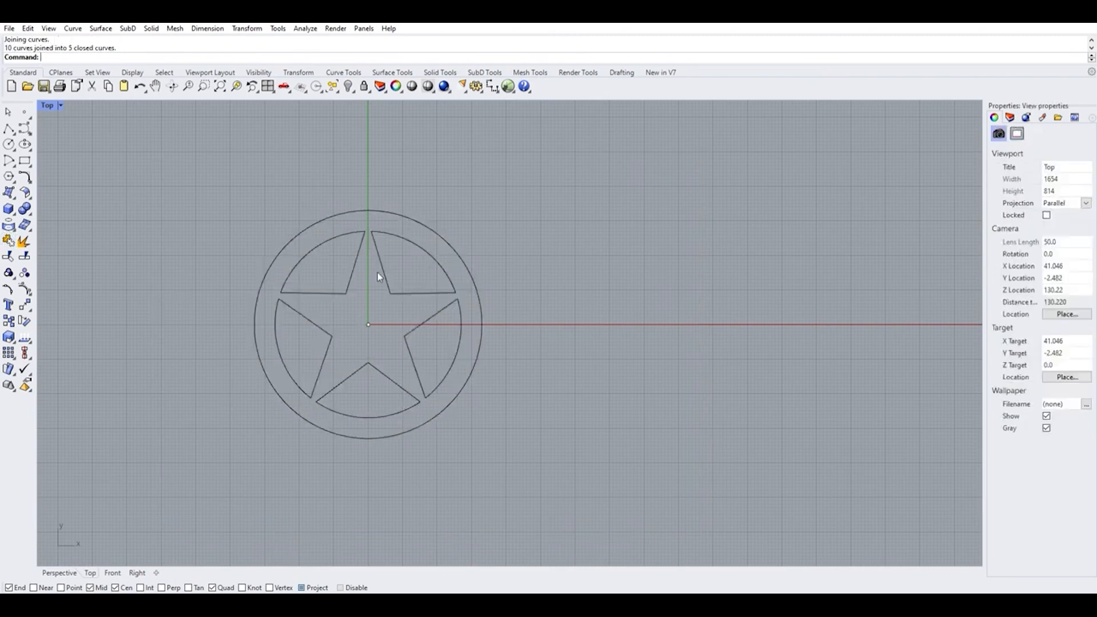
{"action": "left_click", "coordinate": [346, 283]}
{"action": "left_click", "coordinate": [328, 334]}
{"action": "left_click", "coordinate": [360, 369]}
{"action": "left_click", "coordinate": [422, 324]}
{"action": "left_click", "coordinate": [418, 294]}
{"action": "left_click", "coordinate": [568, 264]}
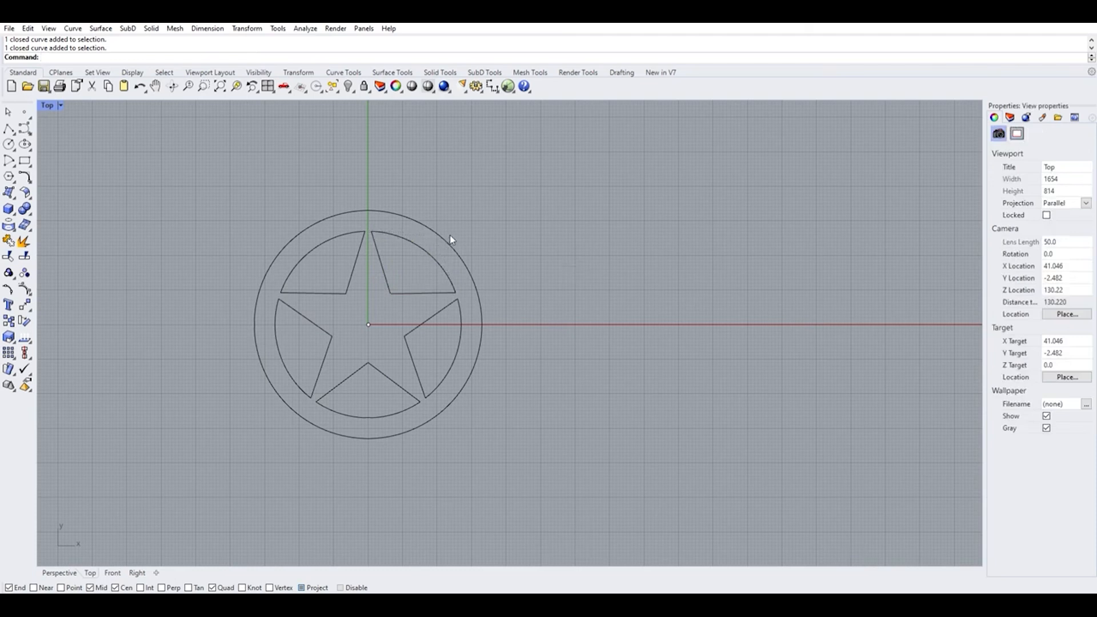
{"action": "left_click", "coordinate": [445, 237]}
{"action": "left_click", "coordinate": [430, 245]}
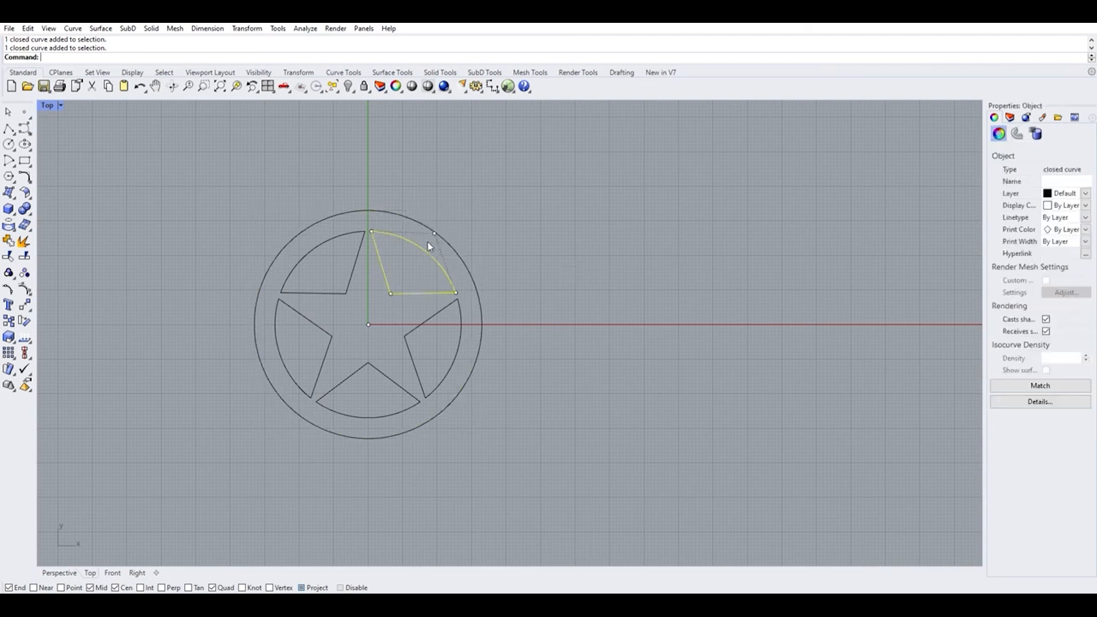
{"action": "left_click", "coordinate": [430, 314]}
{"action": "left_click", "coordinate": [387, 374]}
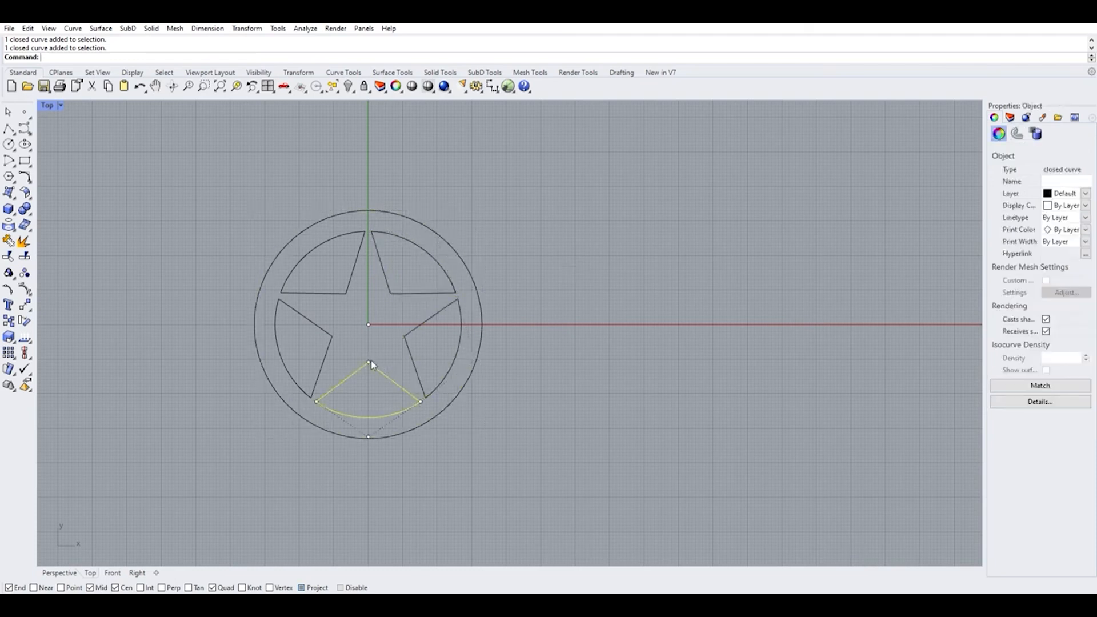
{"action": "left_click", "coordinate": [321, 369]}
- Try moving the upper-left segment away from the star, first upward and again slightly to the left, undoing each move
{"action": "left_click_drag", "start_coordinate": [339, 279], "coordinate": [322, 146]}
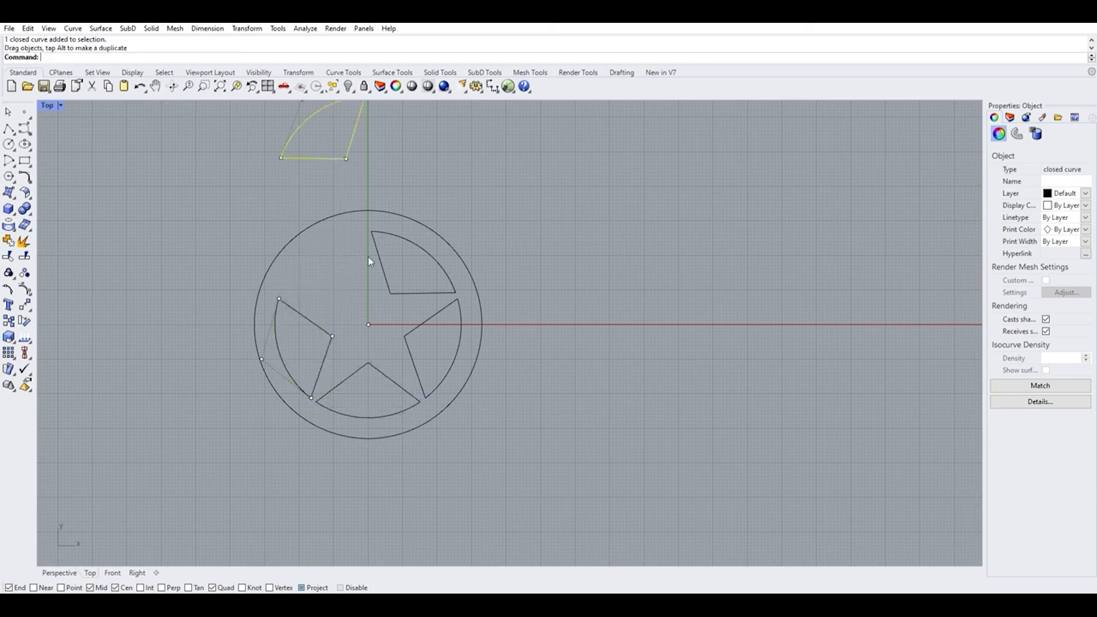
{"action": "key", "text": "ctrl+z"}
{"action": "scroll", "coordinate": [360, 262], "scroll_direction": "up", "scroll_amount": 3}
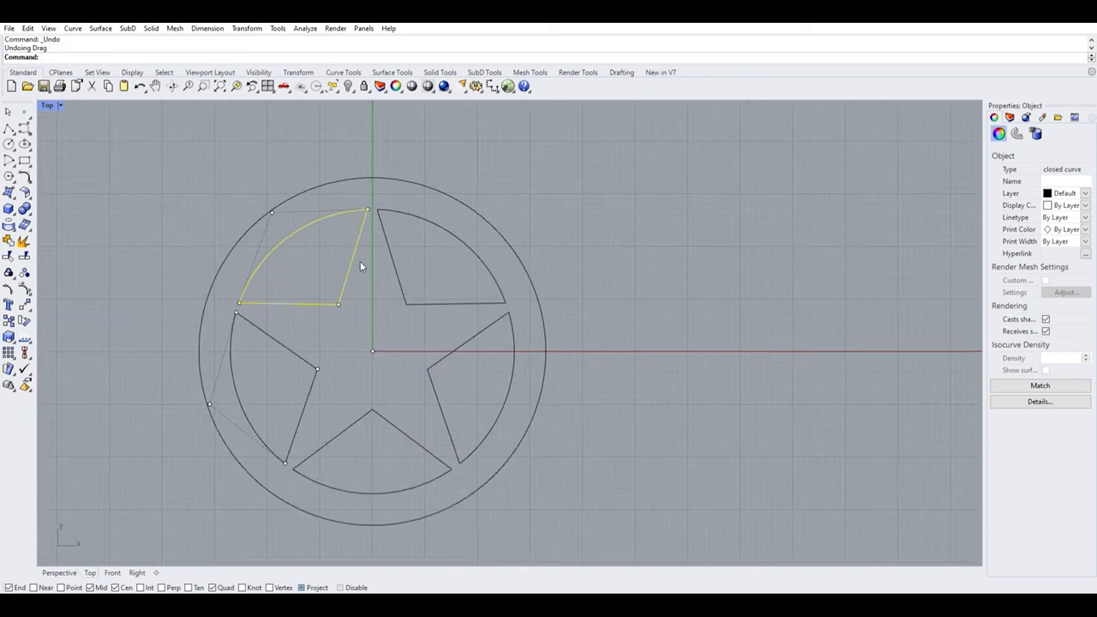
{"action": "left_click_drag", "start_coordinate": [359, 253], "coordinate": [327, 248]}
{"action": "left_click", "coordinate": [361, 258]}
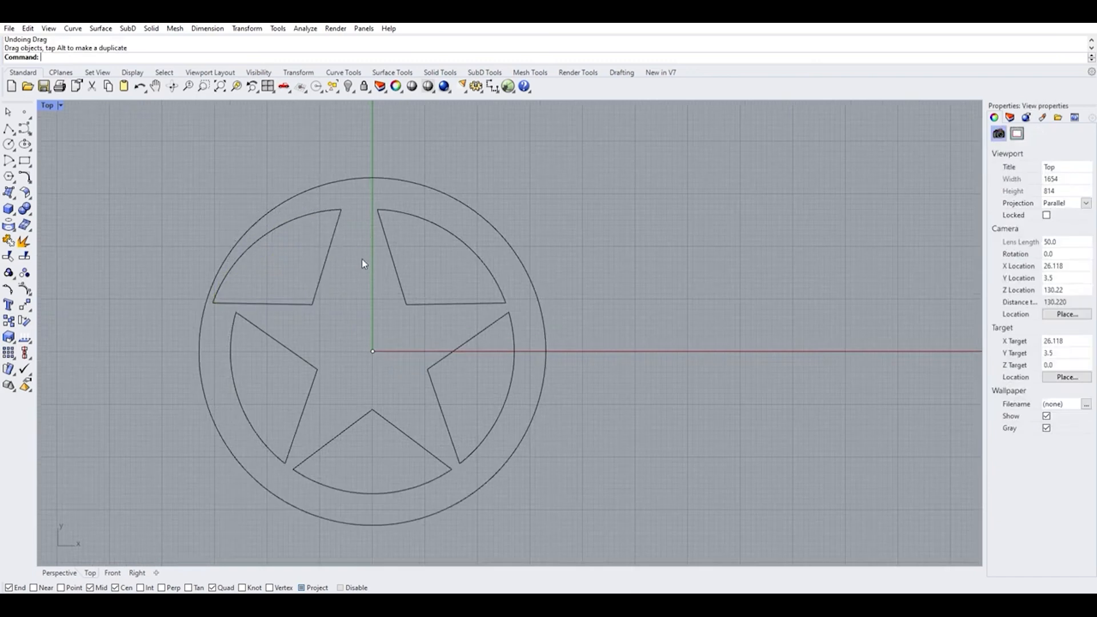
{"action": "key", "text": "ctrl+z"}
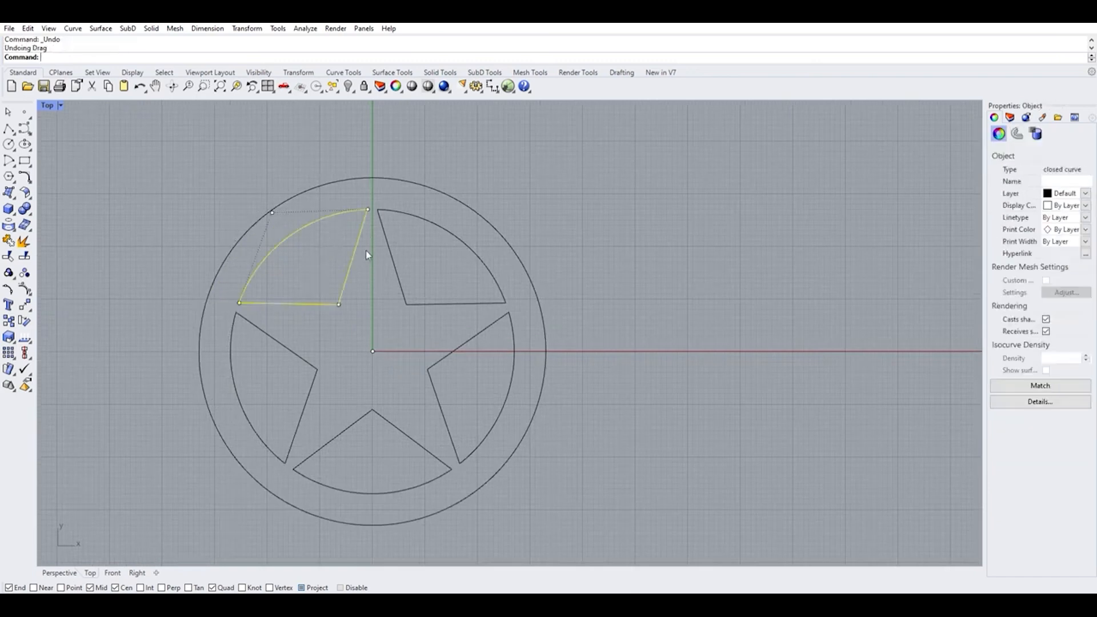
{"action": "scroll", "coordinate": [487, 228], "scroll_direction": "down", "scroll_amount": 2}
{"action": "left_click", "coordinate": [516, 194]}
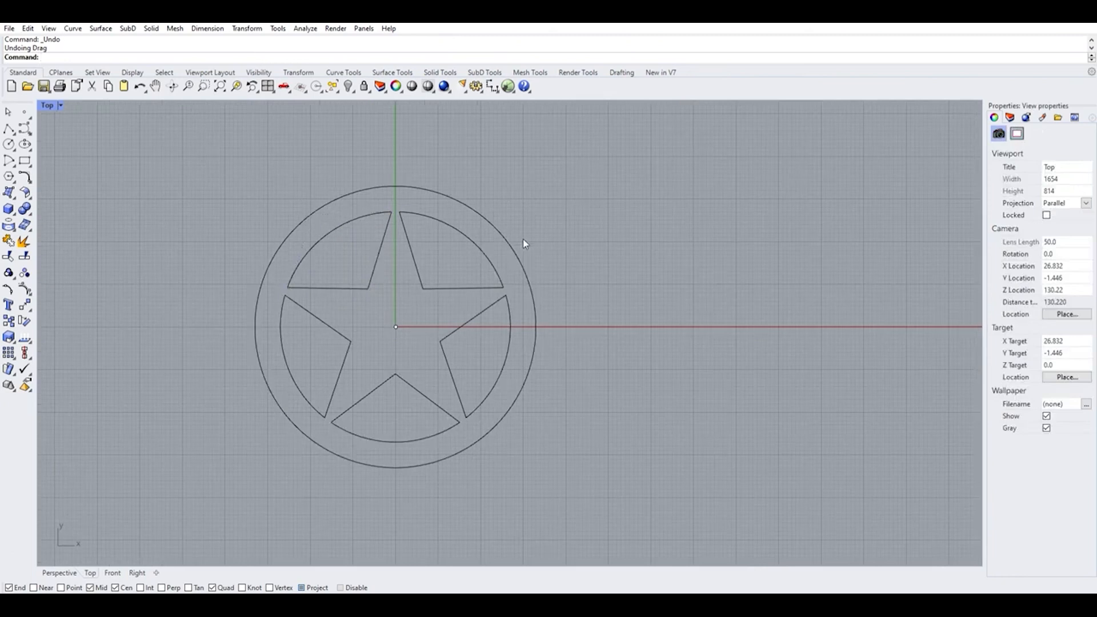
- Select the whole emblem to show its object properties and widen the Properties area so its labels are fully readable
{"action": "left_click", "coordinate": [498, 227]}
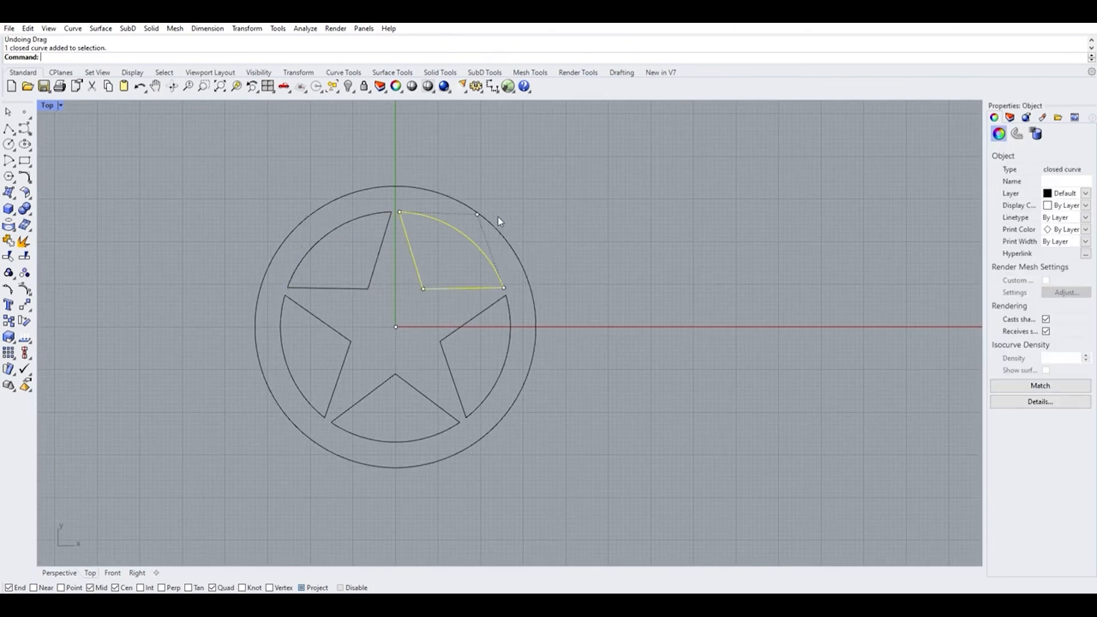
{"action": "left_click", "coordinate": [330, 150]}
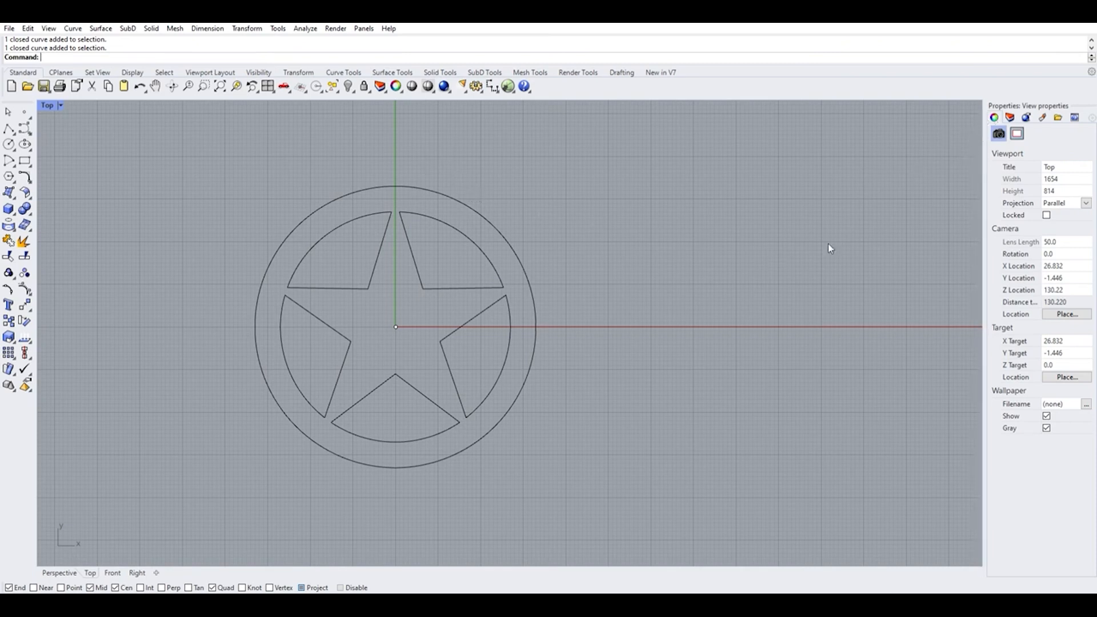
{"action": "scroll", "coordinate": [469, 176], "scroll_direction": "down", "scroll_amount": 3}
{"action": "left_click_drag", "start_coordinate": [289, 169], "coordinate": [629, 392]}
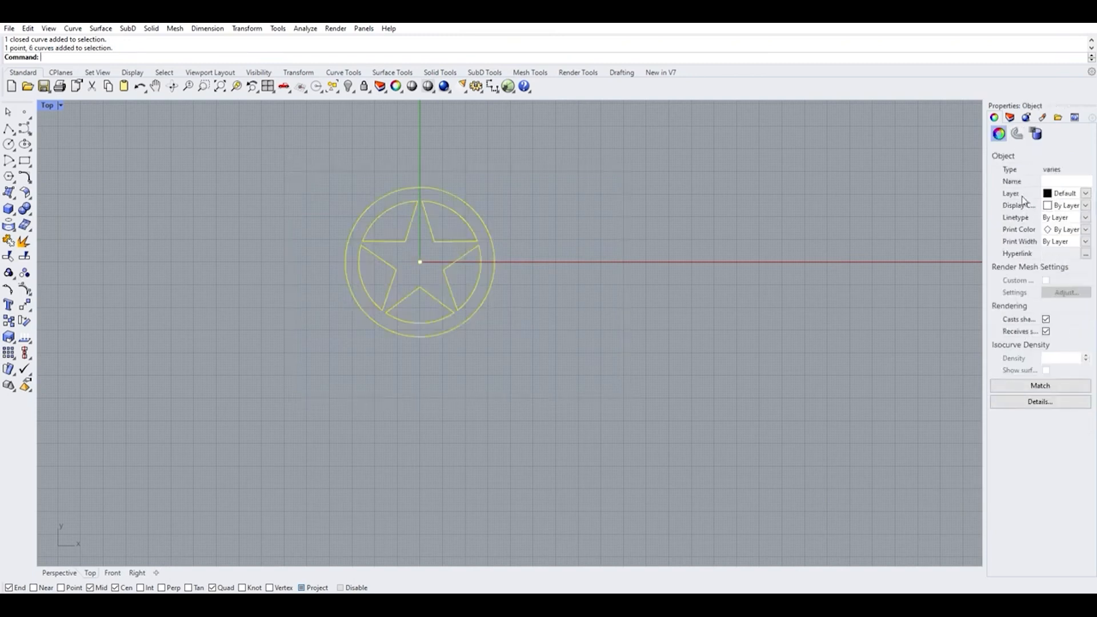
{"action": "left_click_drag", "start_coordinate": [986, 201], "coordinate": [924, 205]}
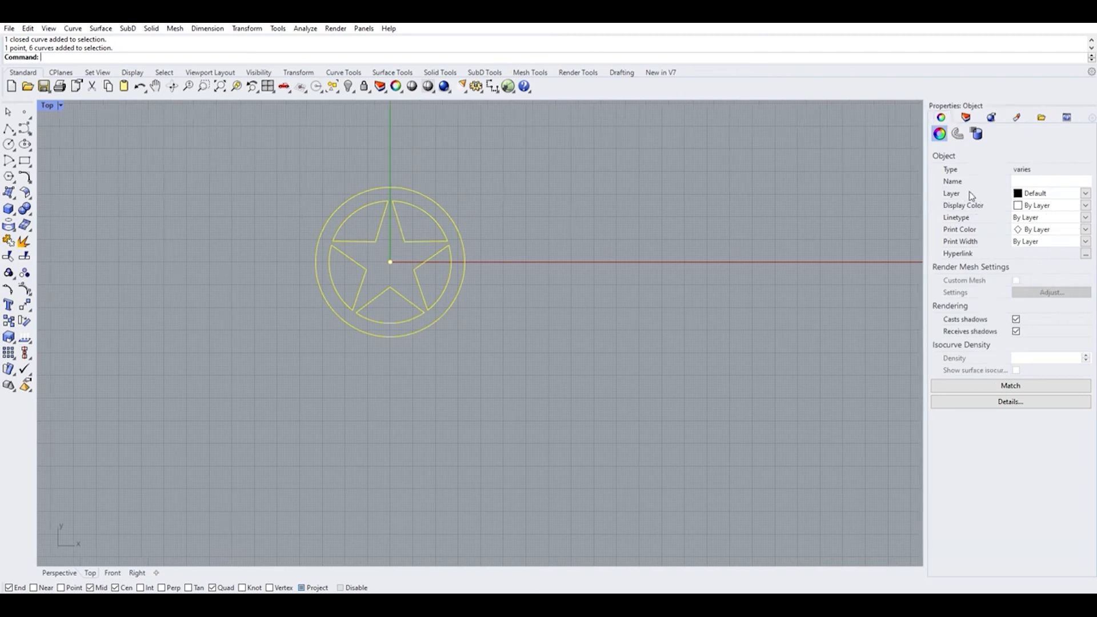
{"action": "left_click", "coordinate": [577, 253]}
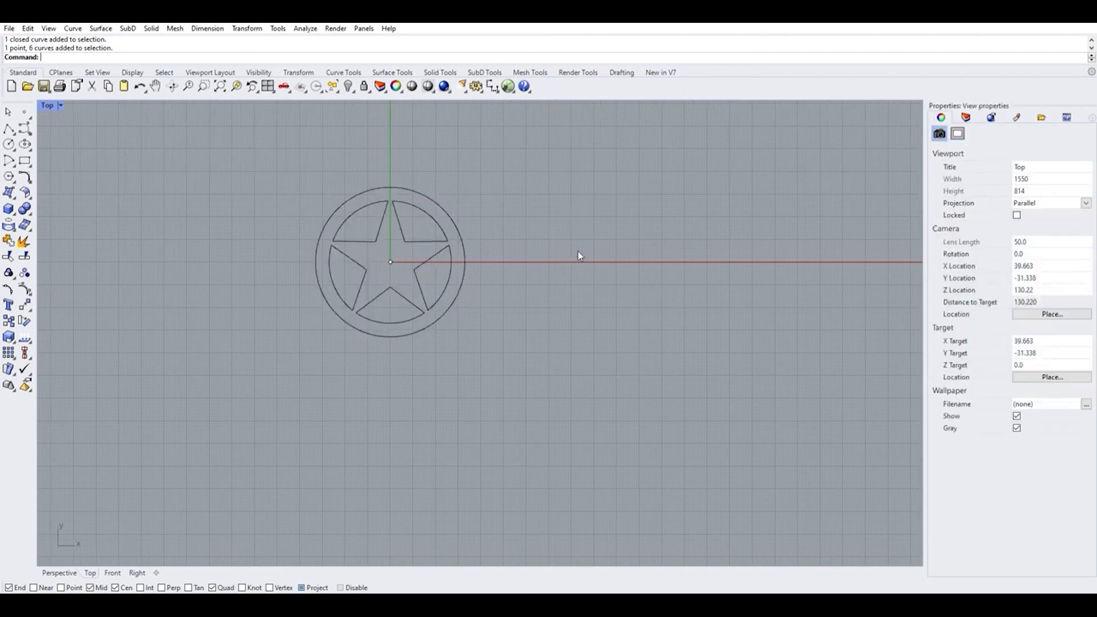
- Set the display color of the five closed segments around the star to Green
{"action": "scroll", "coordinate": [376, 219], "scroll_direction": "up", "scroll_amount": 3}
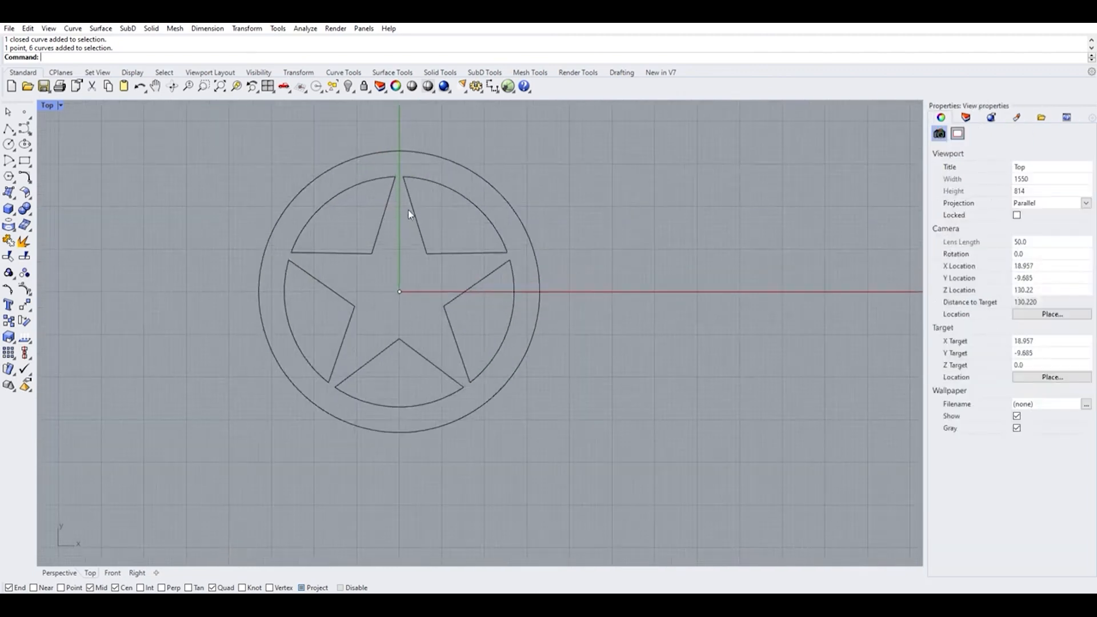
{"action": "left_click", "coordinate": [455, 242]}
{"action": "left_click", "coordinate": [477, 275], "text": "shift"}
{"action": "left_click", "coordinate": [341, 256], "text": "shift"}
{"action": "left_click", "coordinate": [350, 320], "text": "shift"}
{"action": "left_click", "coordinate": [381, 352], "text": "shift"}
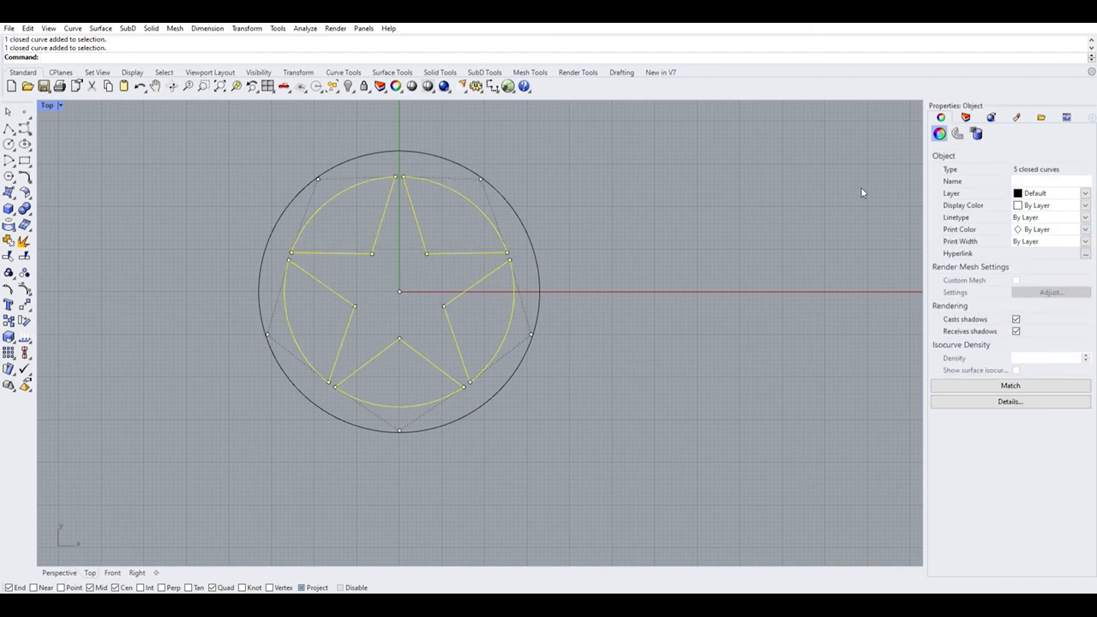
{"action": "left_click", "coordinate": [1086, 205]}
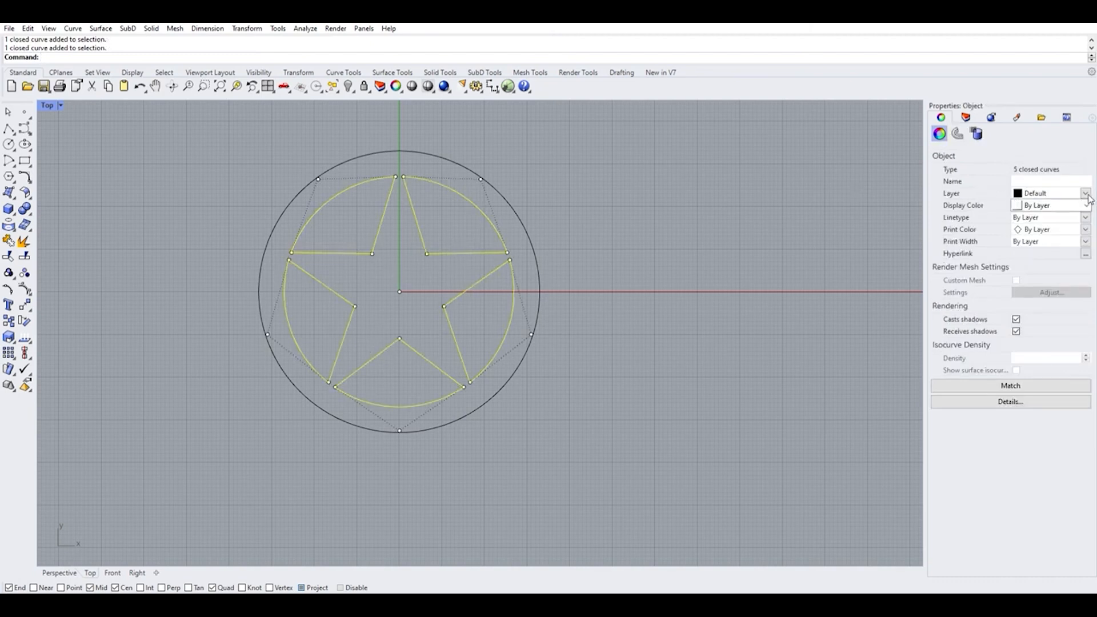
{"action": "left_click", "coordinate": [1017, 264]}
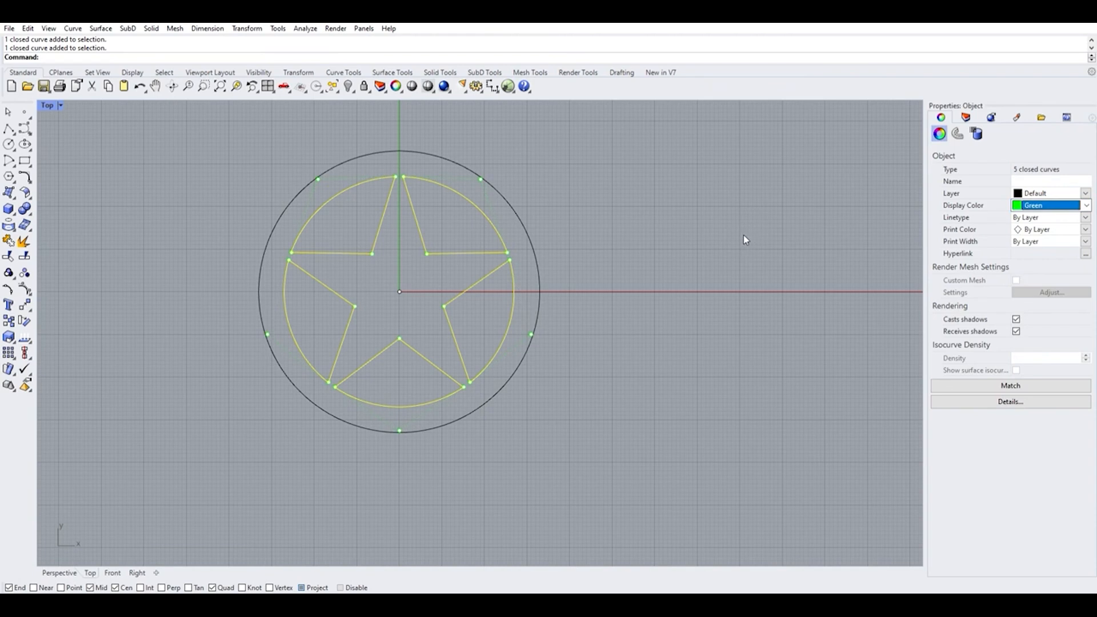
{"action": "key", "text": "Escape"}
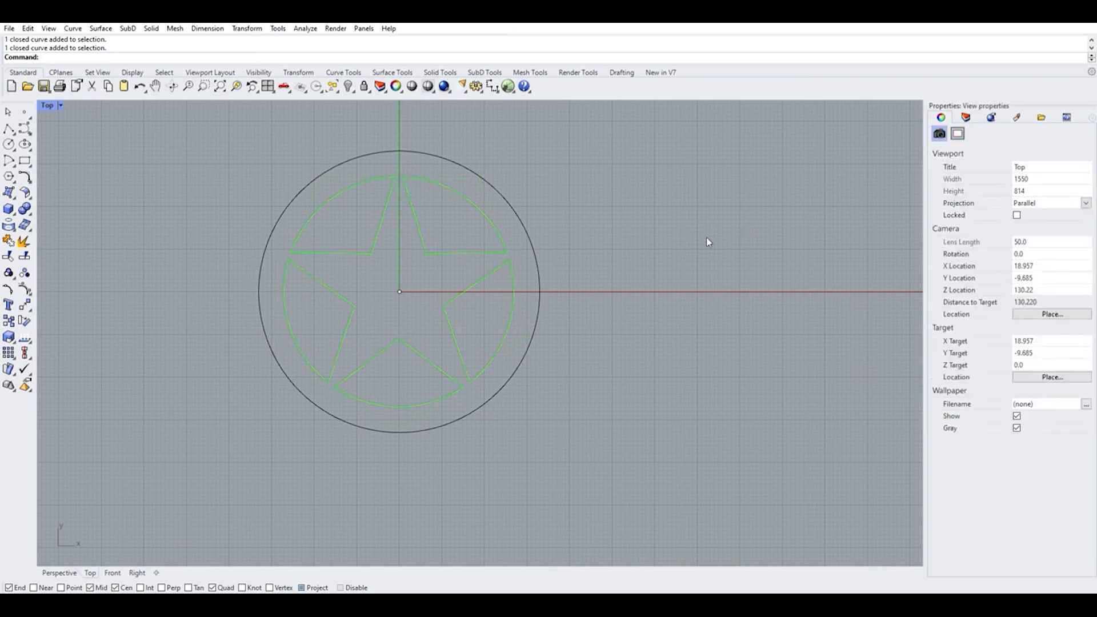
- Change the display color of the five inner segments and the center point to Blue, leaving out the outer circle
{"action": "left_click", "coordinate": [511, 202]}
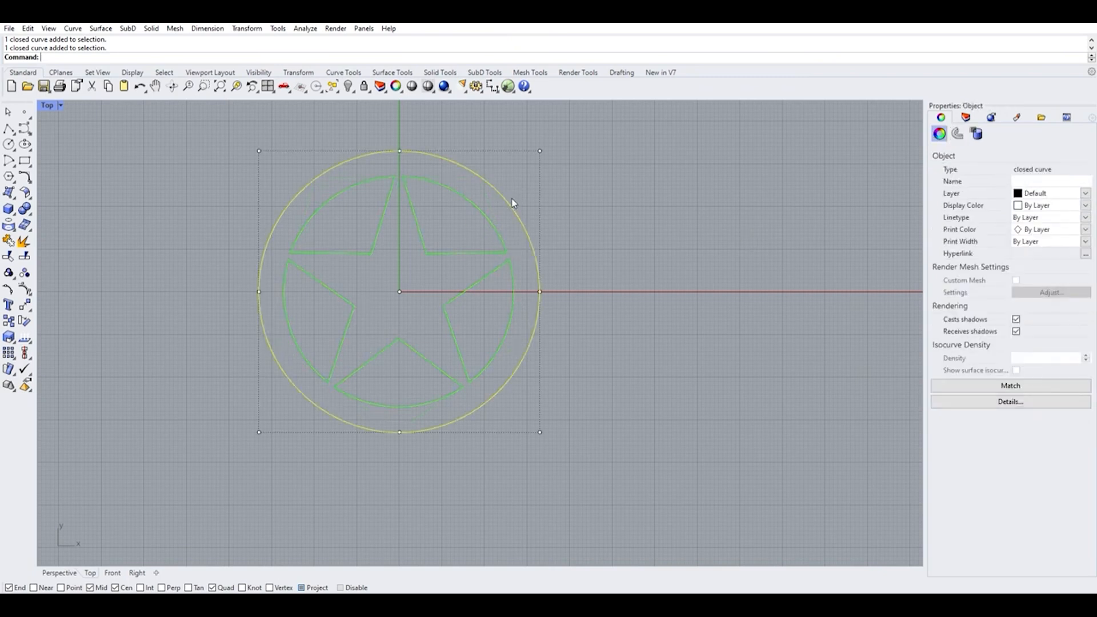
{"action": "key", "text": "Escape"}
{"action": "left_click_drag", "start_coordinate": [208, 142], "coordinate": [514, 407]}
{"action": "left_click", "coordinate": [1084, 203]}
{"action": "left_click", "coordinate": [1016, 283]}
{"action": "left_click", "coordinate": [633, 153]}
- Set the display color of the outer circle to Green
{"action": "left_click", "coordinate": [506, 196]}
{"action": "left_click", "coordinate": [1085, 205]}
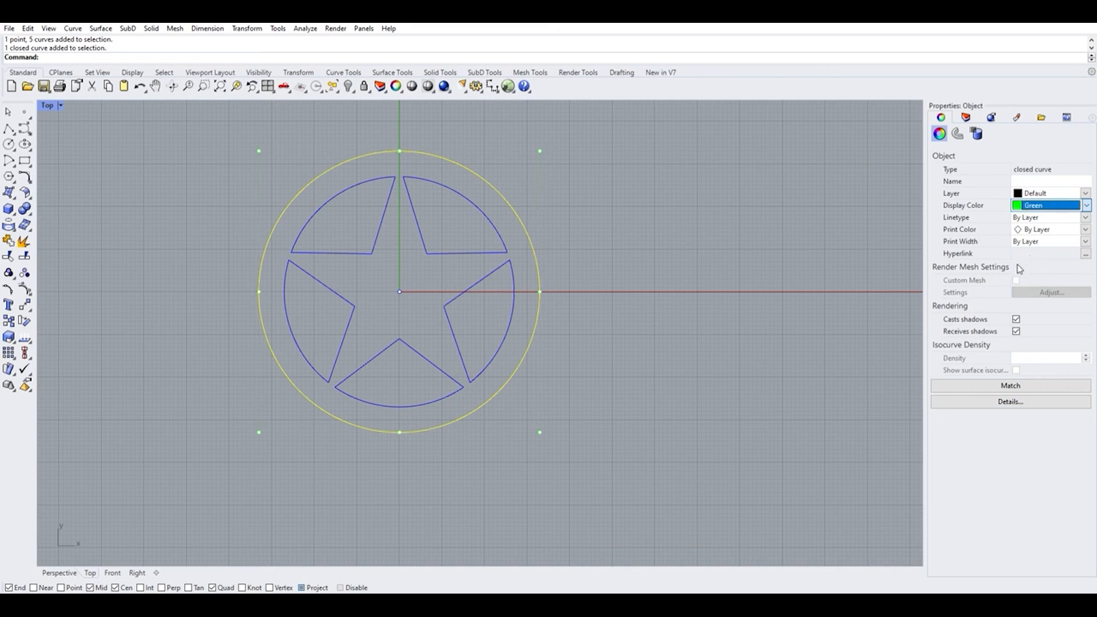
{"action": "left_click", "coordinate": [609, 171]}
- Select several inner segments and the outer circle one by one to check that they are still separate objects
{"action": "left_click", "coordinate": [463, 188]}
{"action": "left_click", "coordinate": [383, 211]}
{"action": "left_click", "coordinate": [322, 276]}
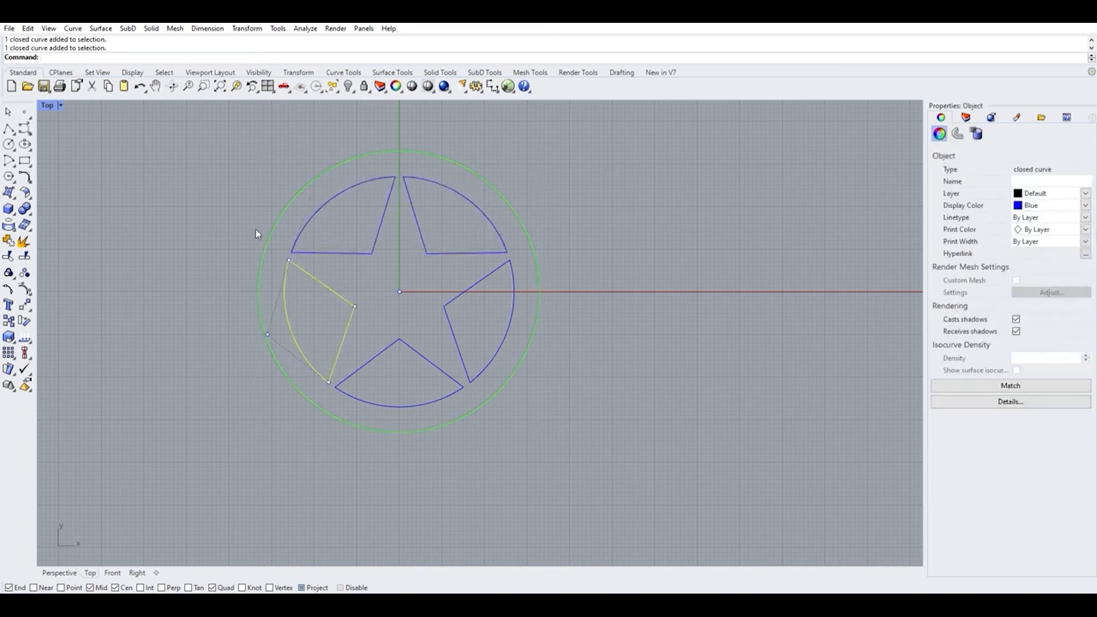
{"action": "left_click", "coordinate": [275, 226]}
{"action": "left_click", "coordinate": [152, 235]}
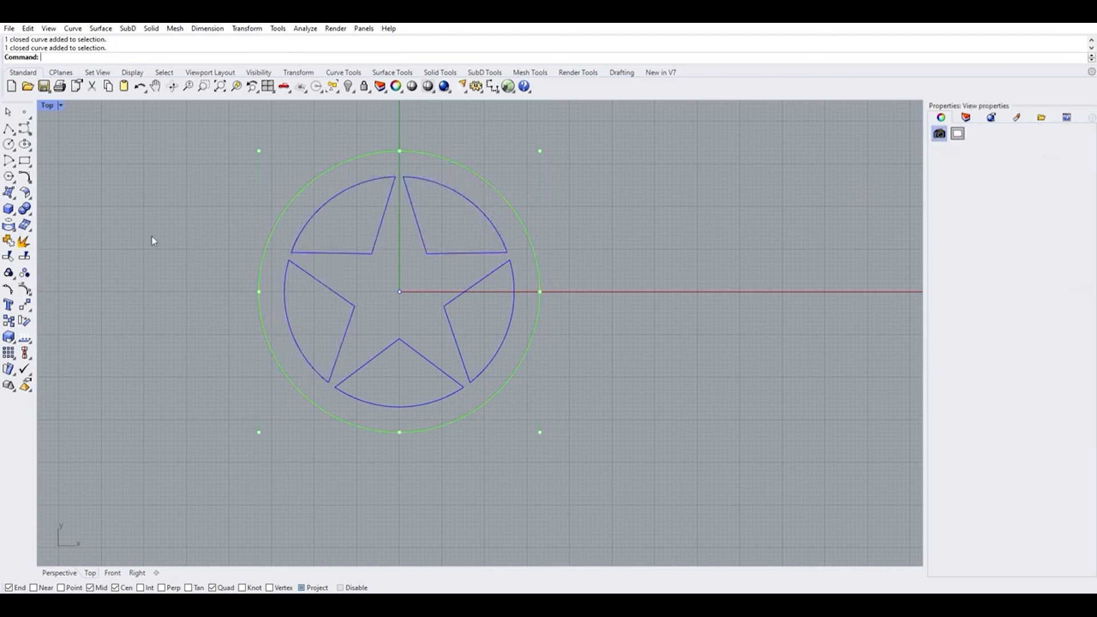
{"action": "left_click", "coordinate": [488, 180]}
{"action": "left_click", "coordinate": [605, 152]}
- Group all six emblem curves together with the center point
{"action": "scroll", "coordinate": [582, 184], "scroll_direction": "down", "scroll_amount": 4}
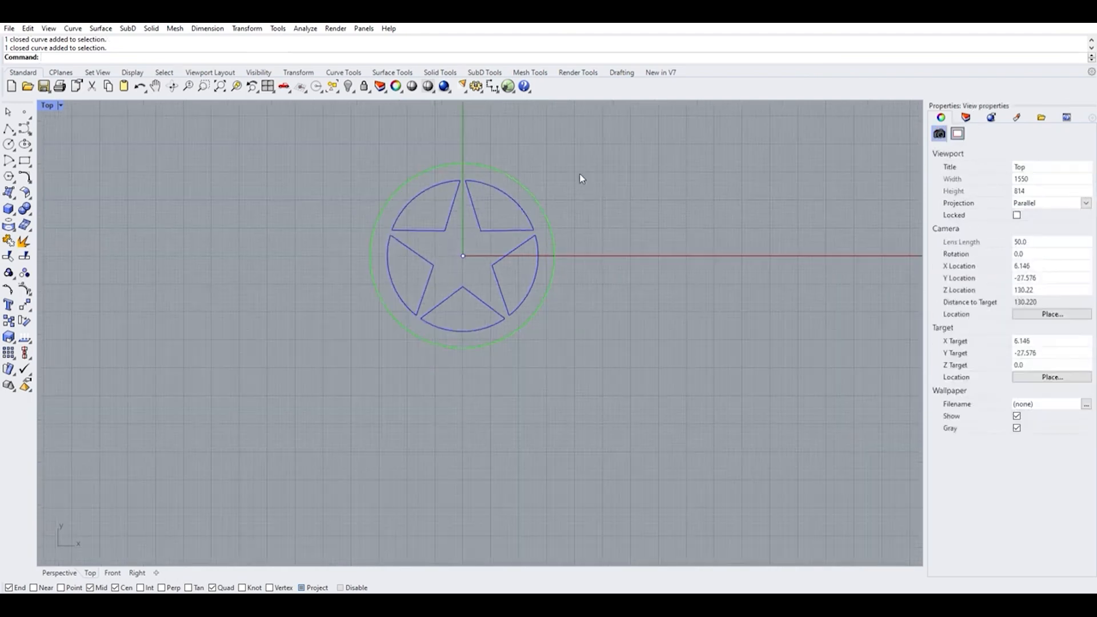
{"action": "scroll", "coordinate": [543, 179], "scroll_direction": "up", "scroll_amount": 4}
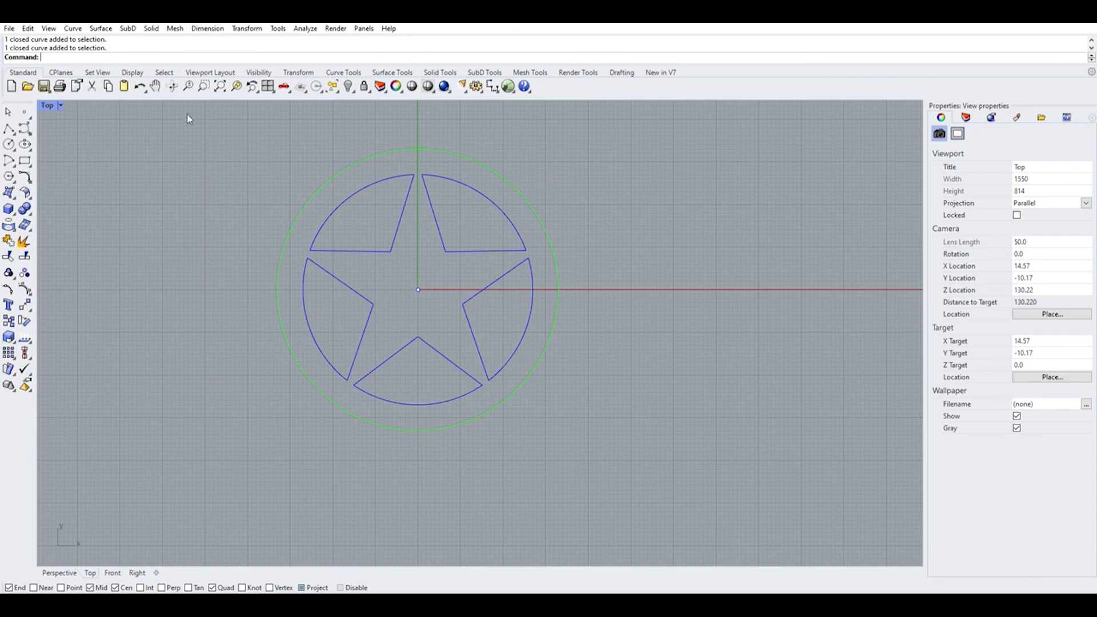
{"action": "left_click_drag", "start_coordinate": [179, 111], "coordinate": [701, 557]}
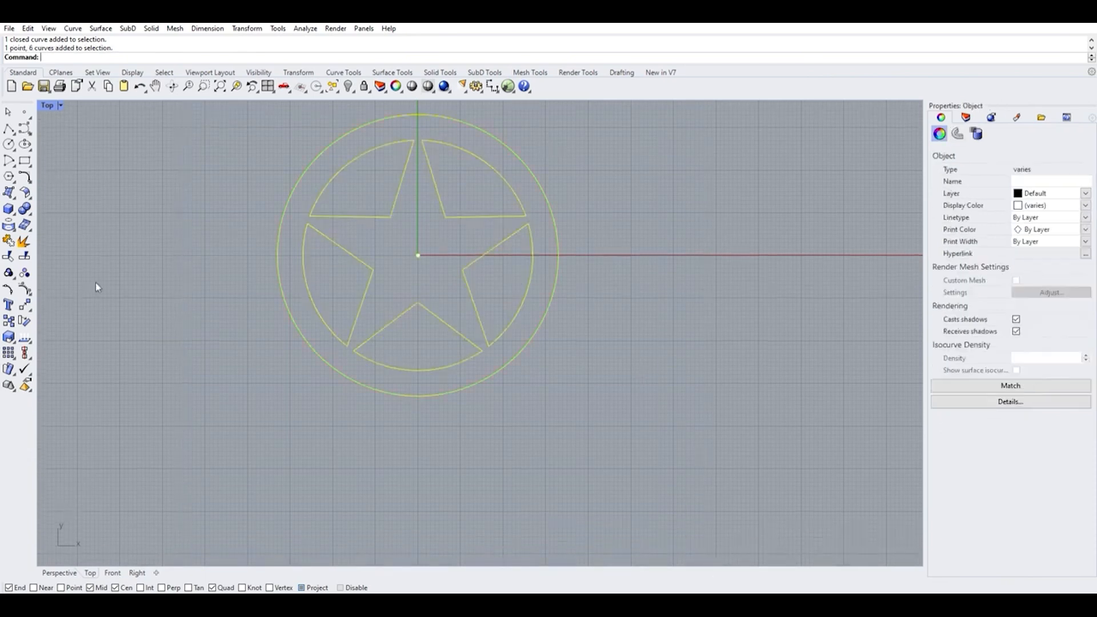
{"action": "left_click", "coordinate": [10, 269]}
{"action": "left_click", "coordinate": [10, 271]}
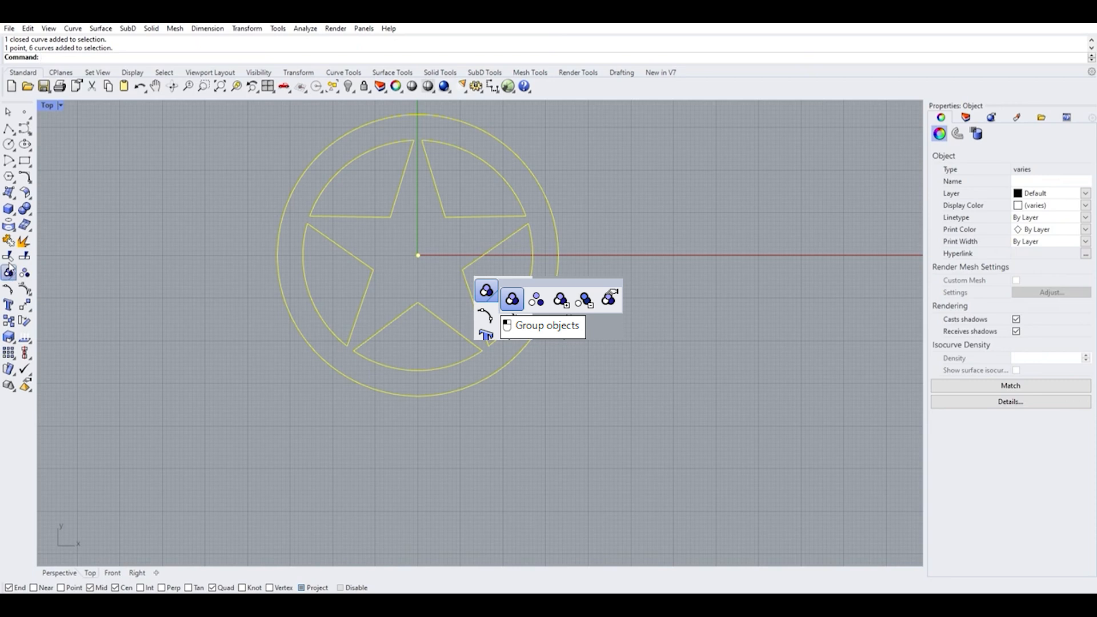
{"action": "left_click", "coordinate": [113, 258]}
- Try moving the grouped emblem straight down from the origin as one object, and undo the move
{"action": "left_click", "coordinate": [282, 280]}
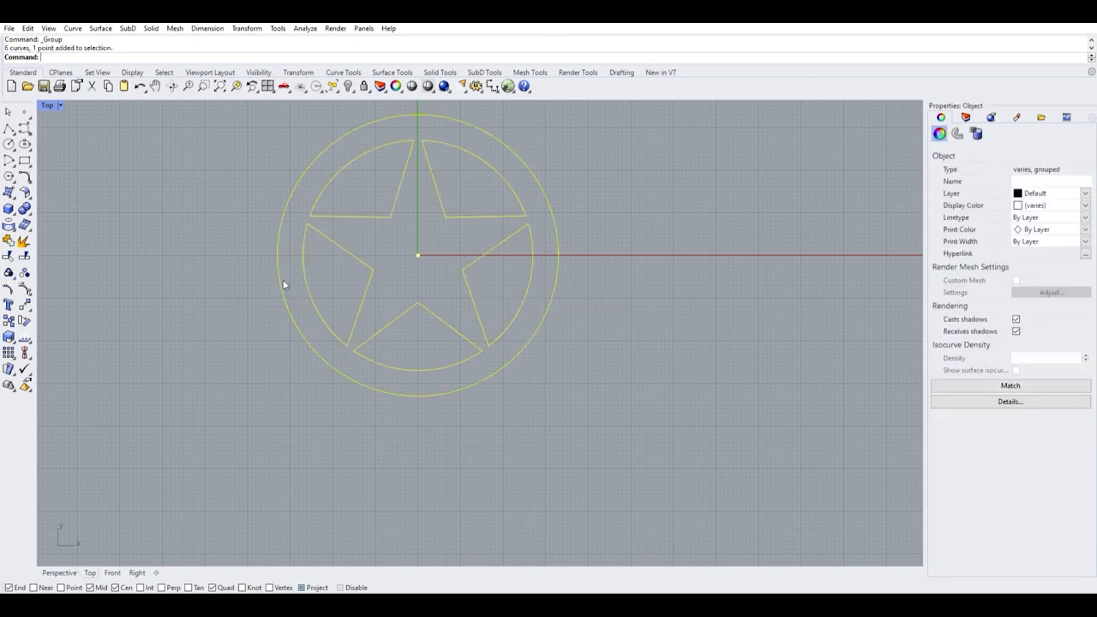
{"action": "left_click_drag", "start_coordinate": [283, 262], "coordinate": [278, 376]}
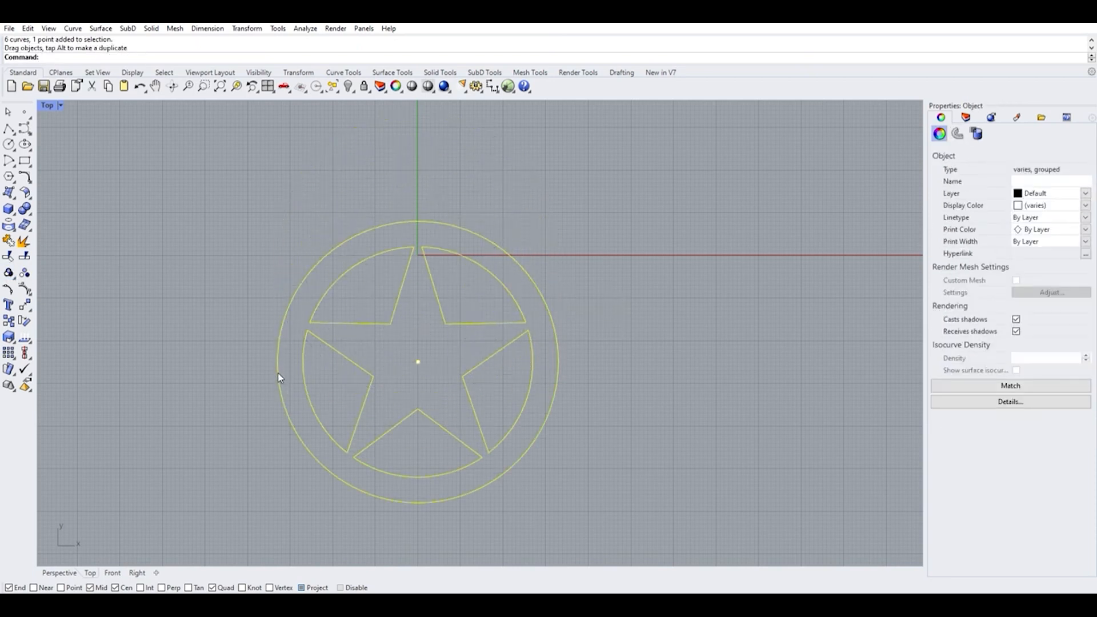
{"action": "key", "text": "ctrl+z"}
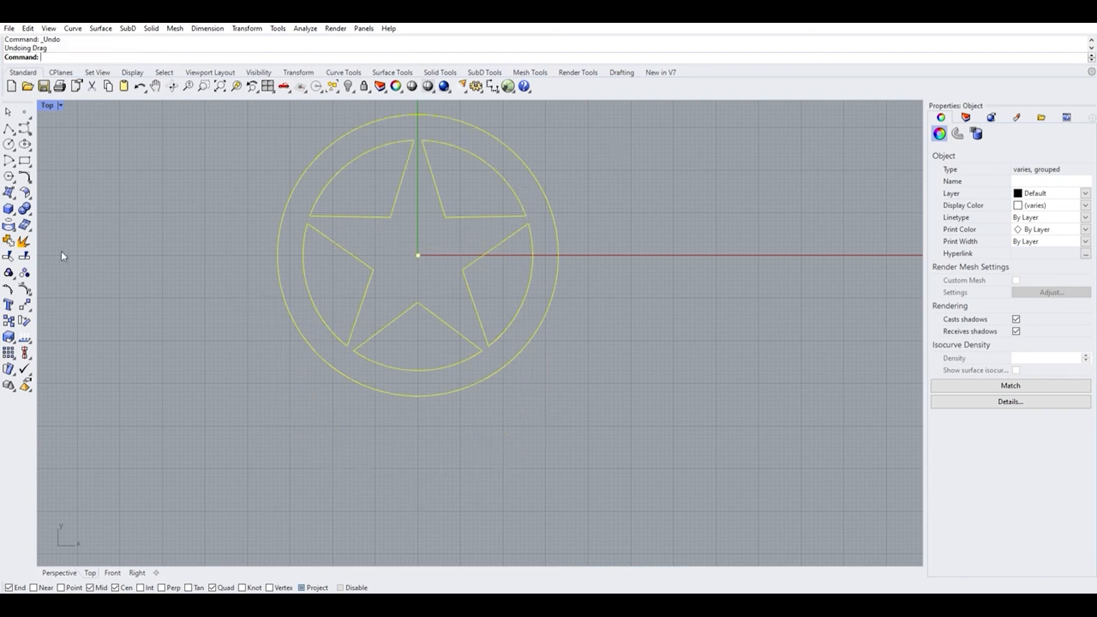
- Ungroup the emblem and select individual segments to check that they can be picked separately
{"action": "right_click", "coordinate": [24, 273]}
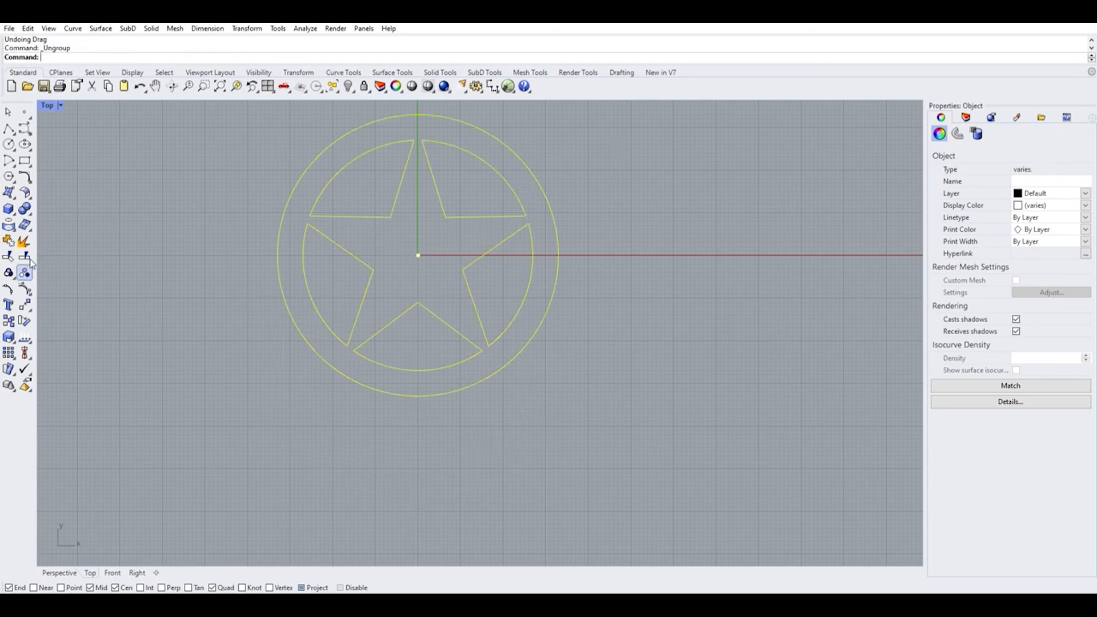
{"action": "left_click", "coordinate": [360, 257]}
{"action": "left_click", "coordinate": [367, 328]}
{"action": "left_click", "coordinate": [482, 313]}
- Group the six emblem curves and the center point again
{"action": "scroll", "coordinate": [471, 325], "scroll_direction": "down", "scroll_amount": 1}
{"action": "left_click_drag", "start_coordinate": [267, 129], "coordinate": [630, 427]}
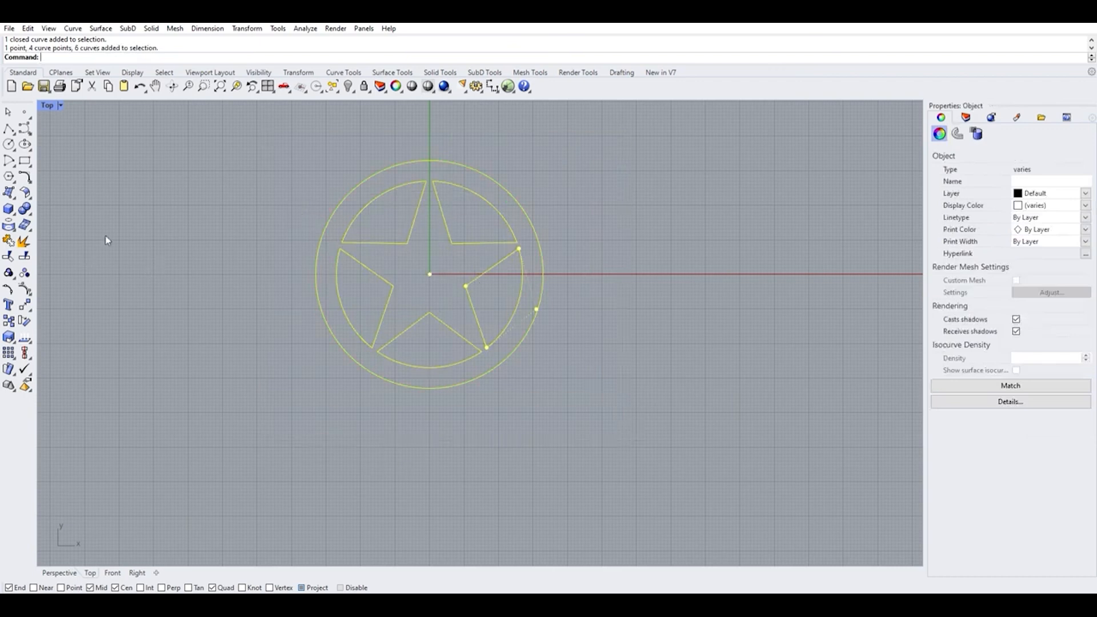
{"action": "left_click", "coordinate": [9, 273]}
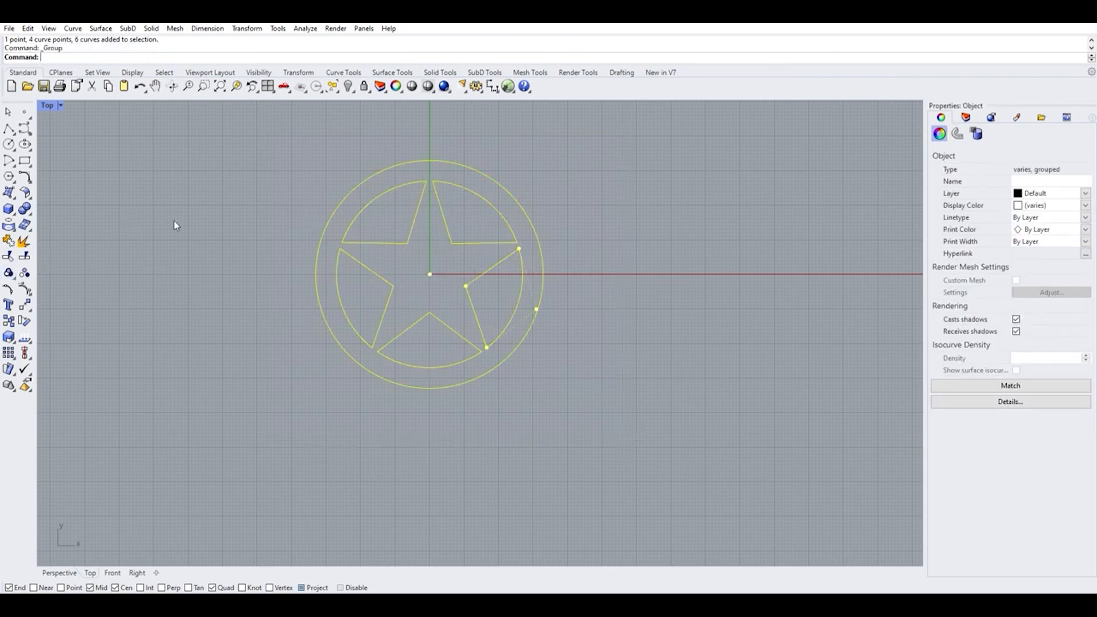